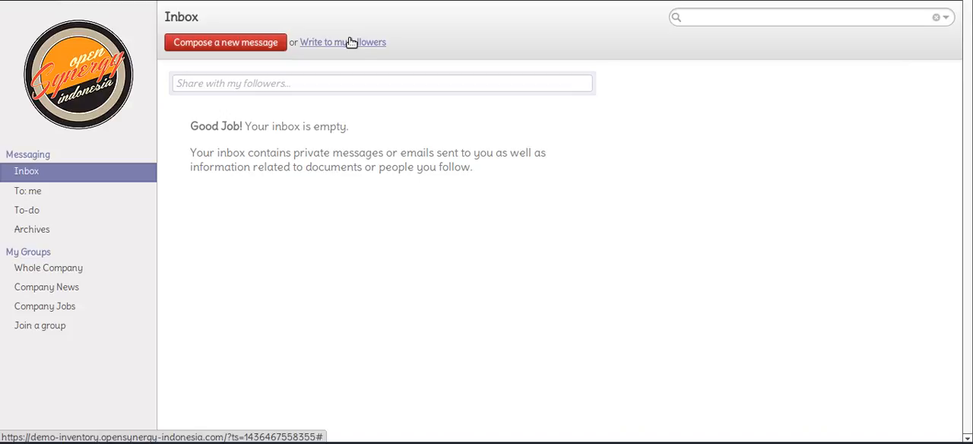
Open the Chart of Accounts for 2015 in the accounting module
click(262, 1)
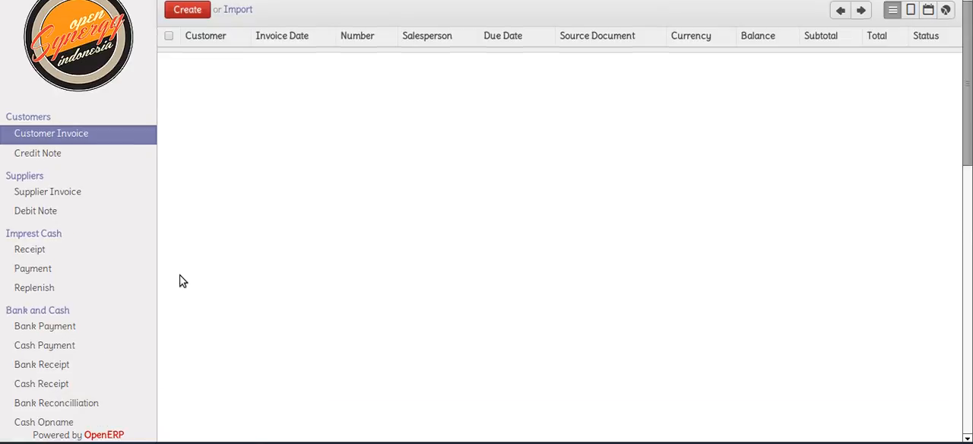
scroll(180, 279, down, 8)
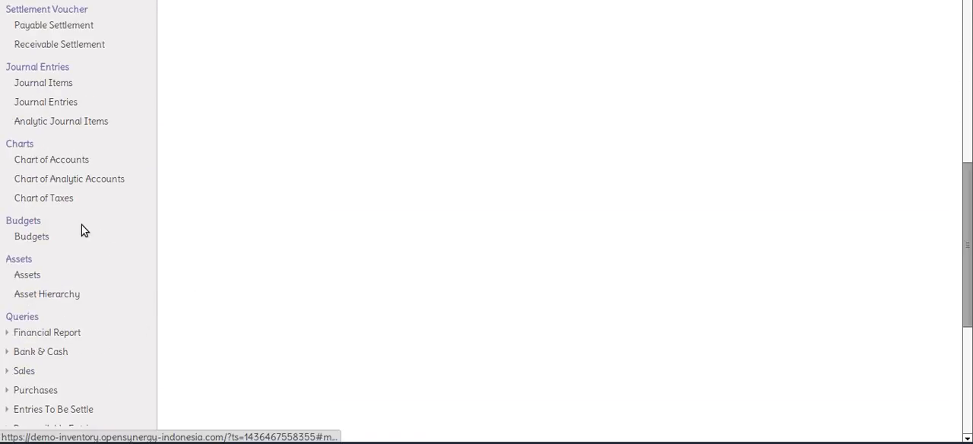
click(83, 159)
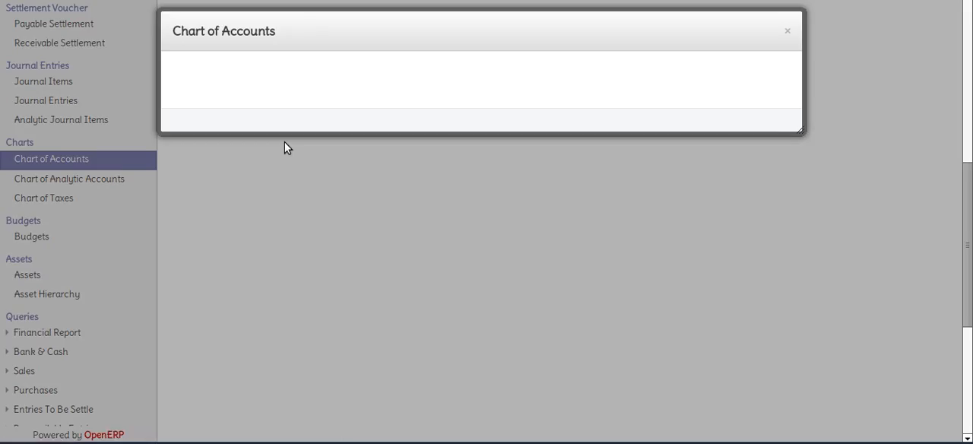
click(221, 170)
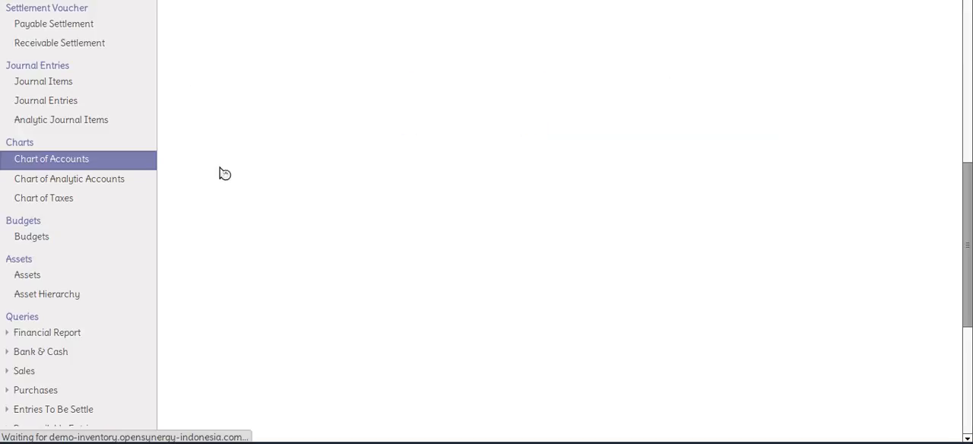
scroll(220, 168, up, 3)
scroll(220, 168, up, 5)
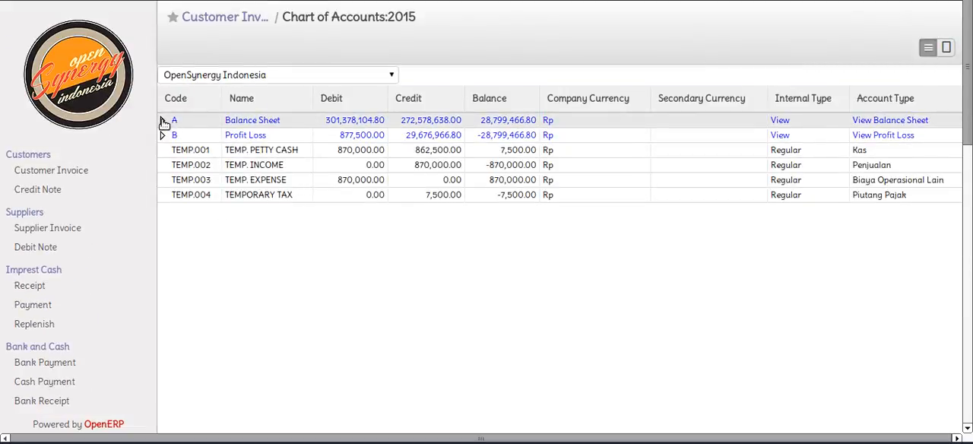
Expand Balance Sheet, Aset and Aset Lancar down to the accounts under Persediaan to examine the inventory balances
click(163, 121)
click(177, 136)
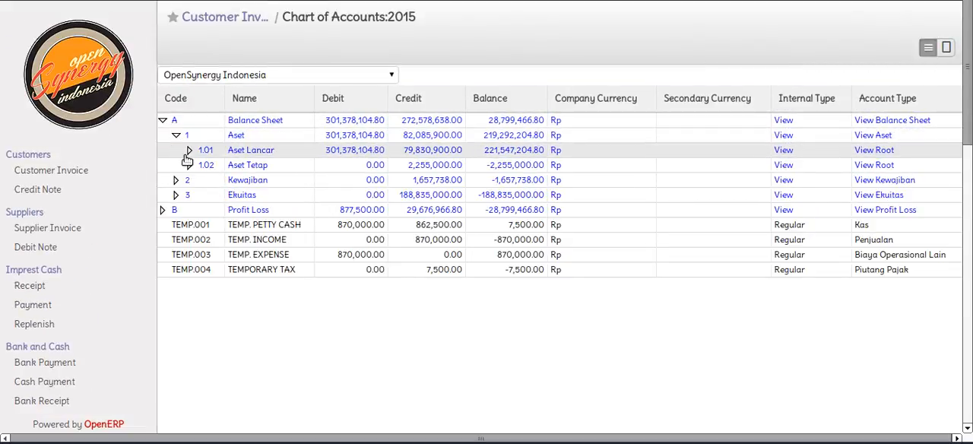
click(188, 152)
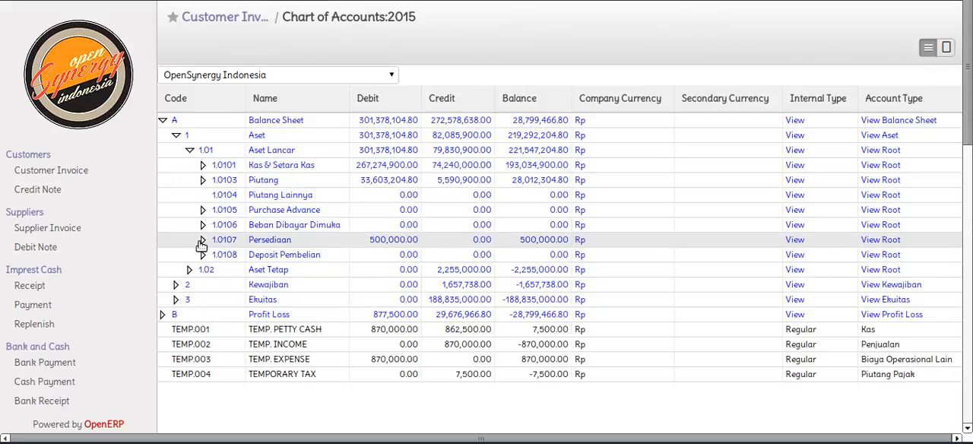
click(202, 241)
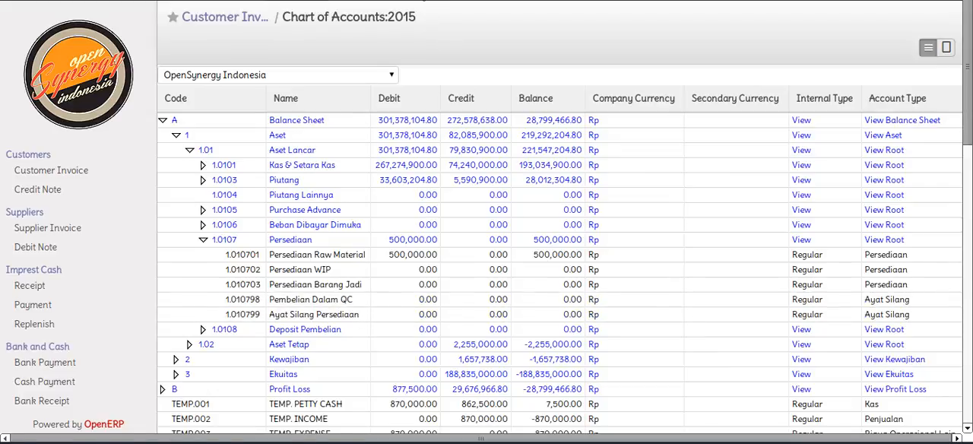
Run the Stock Balance query in the warehouse module for all products
click(408, 0)
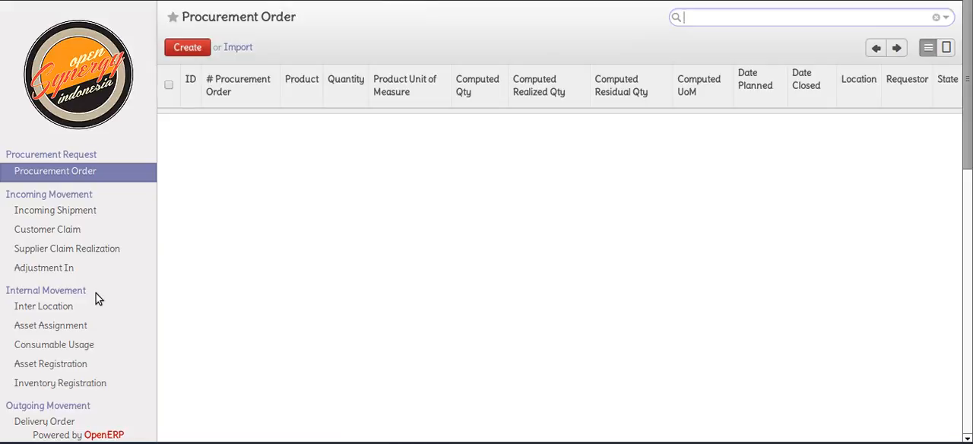
scroll(96, 293, down, 9)
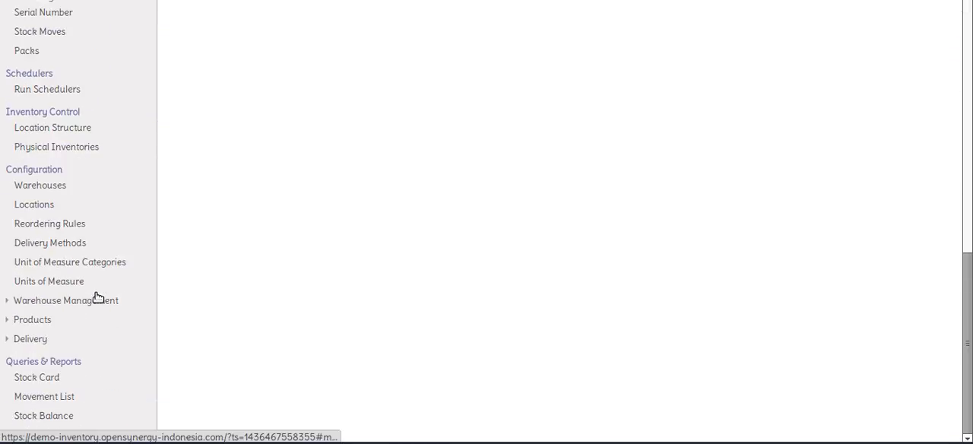
click(82, 418)
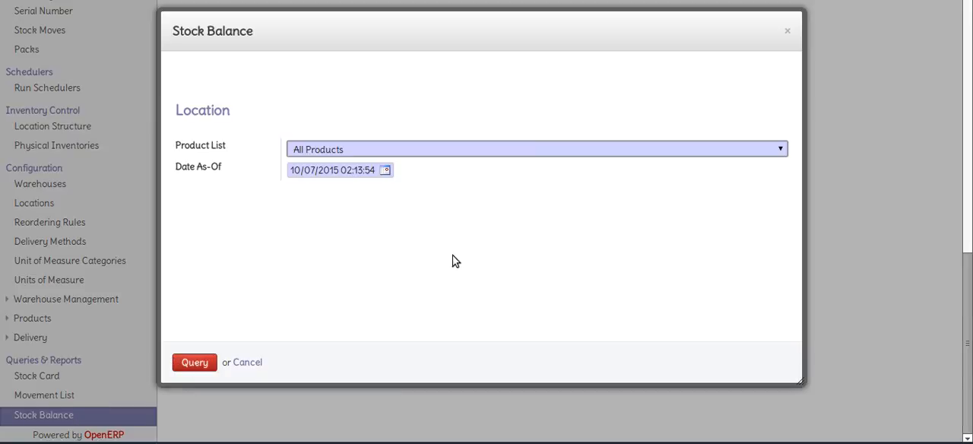
click(211, 358)
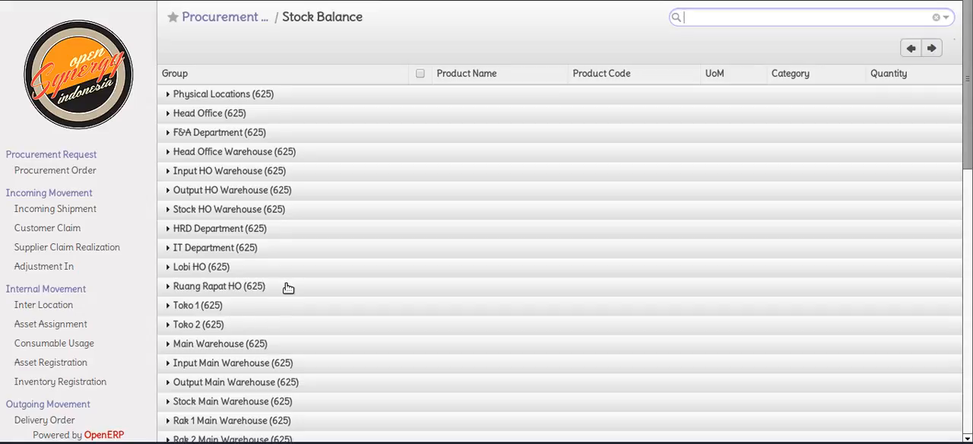
Expand the Input Main Warehouse group and page forward through its product quantities
scroll(290, 285, down, 2)
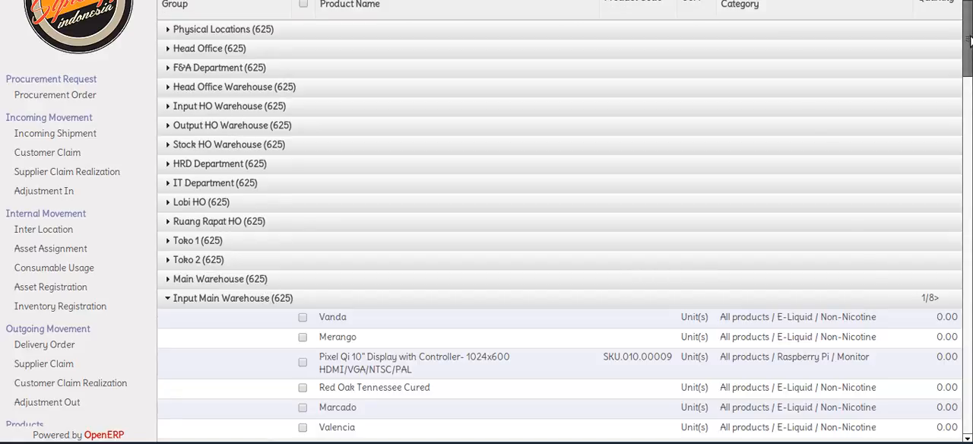
drag(969, 41, 970, 65)
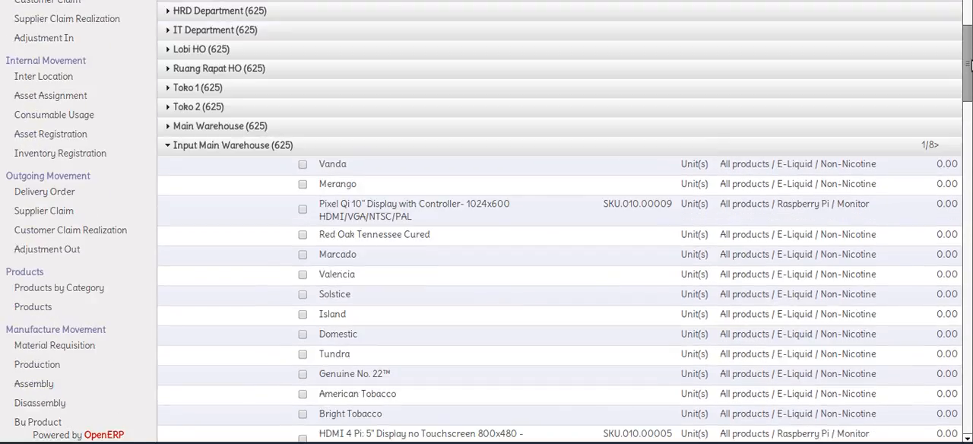
click(936, 145)
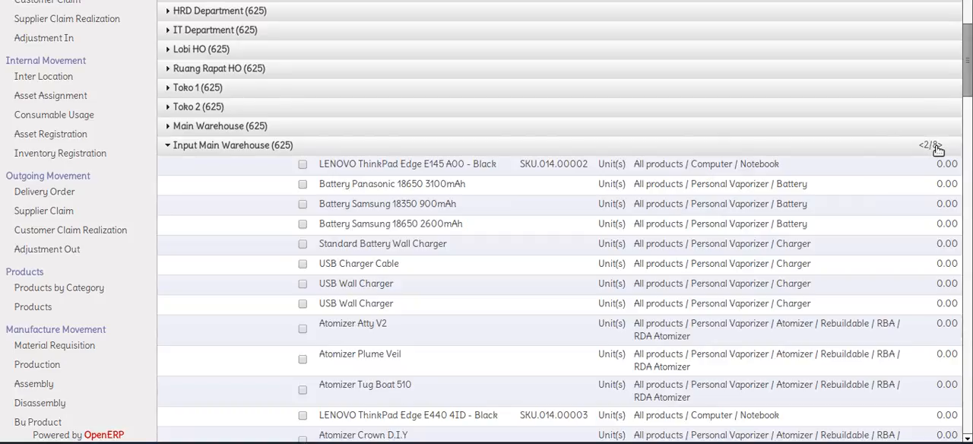
click(937, 146)
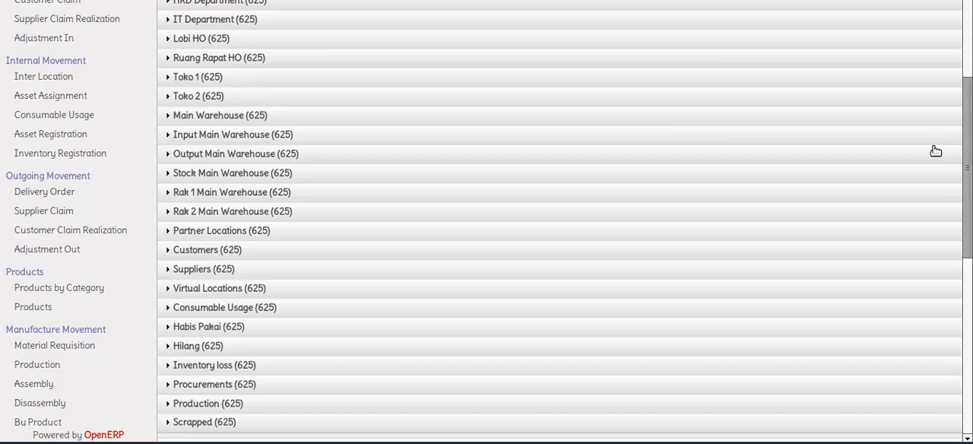
Reopen the Input Main Warehouse group and examine the quantities on its second and third pages
scroll(912, 196, down, 3)
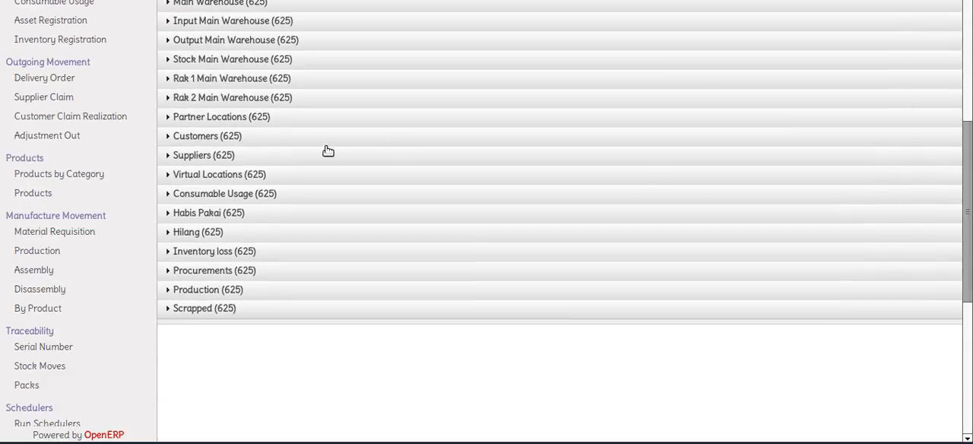
scroll(232, 152, up, 3)
click(234, 142)
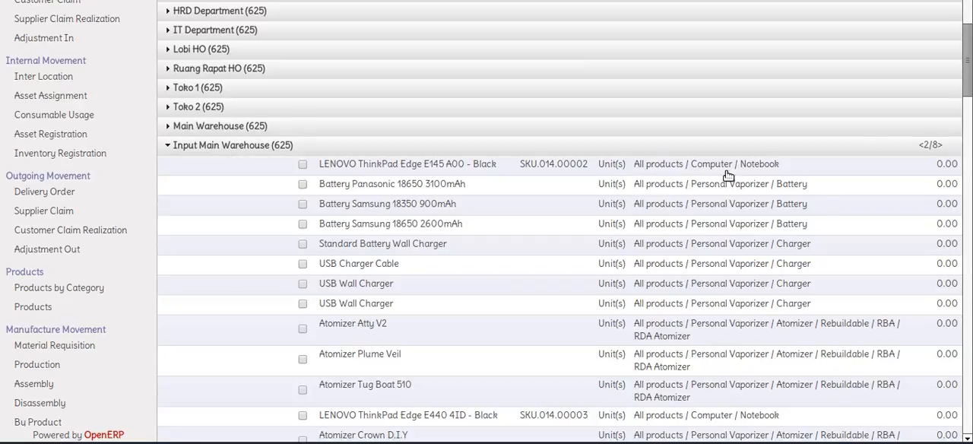
scroll(809, 235, down, 1)
scroll(817, 232, up, 2)
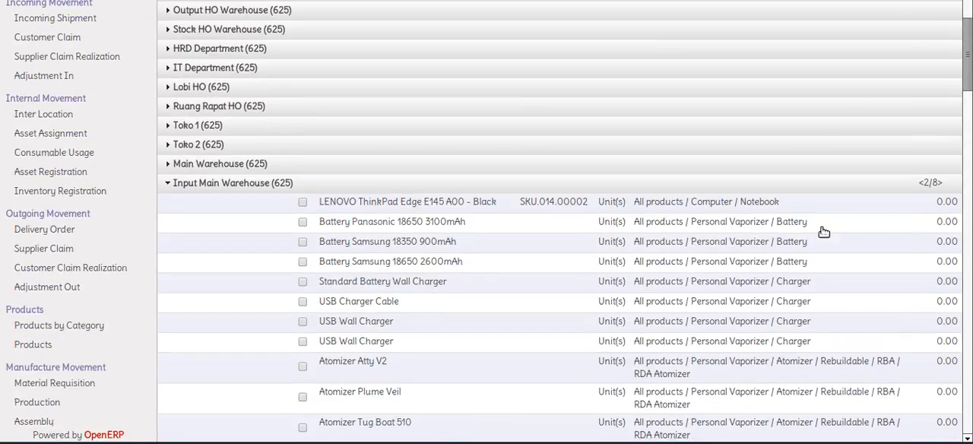
click(941, 184)
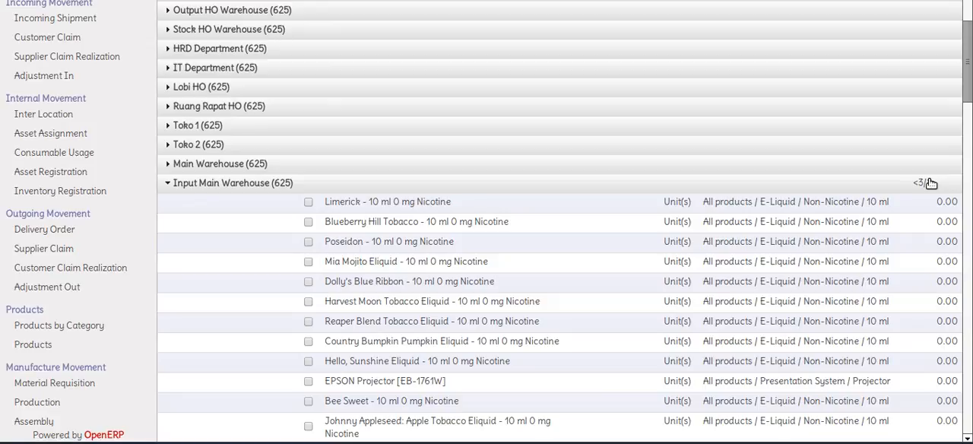
click(931, 183)
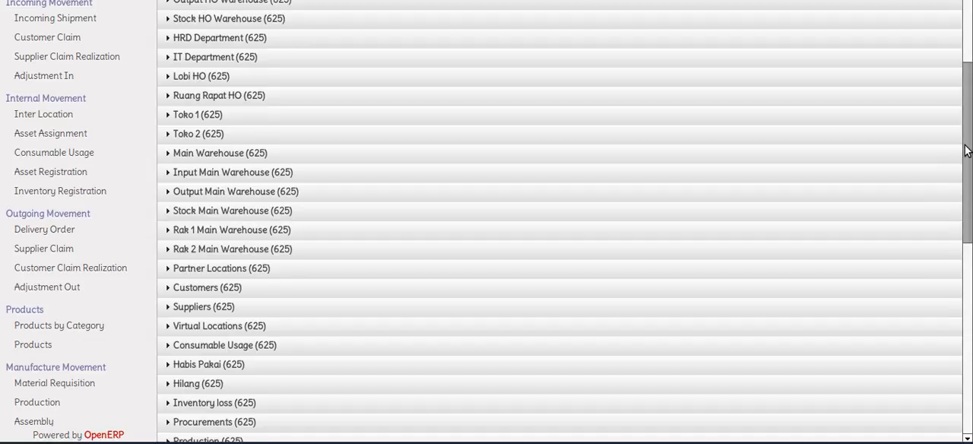
drag(964, 150, 968, 38)
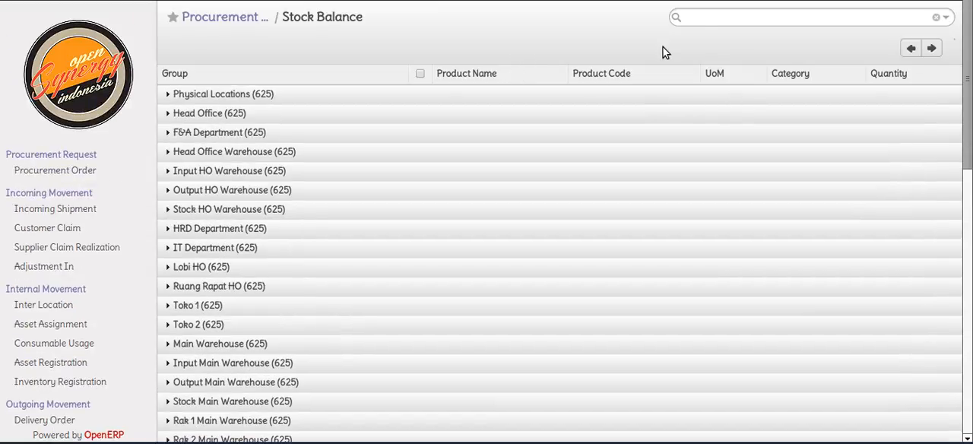
click(716, 19)
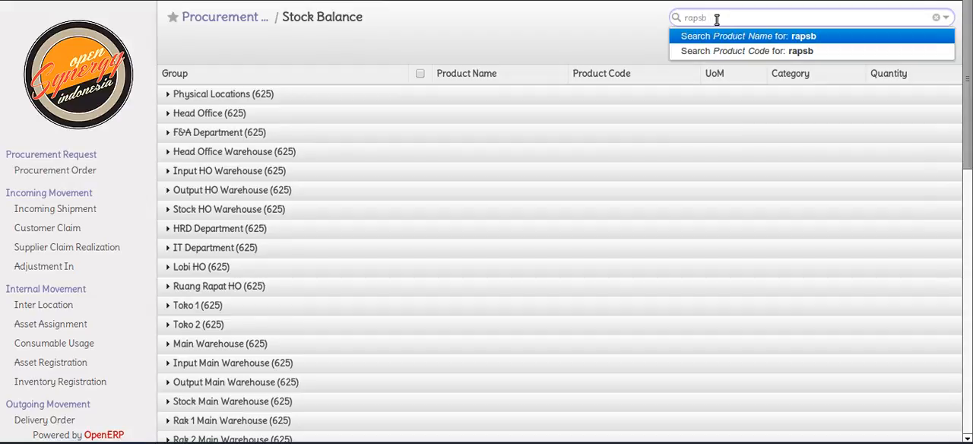
key(Return)
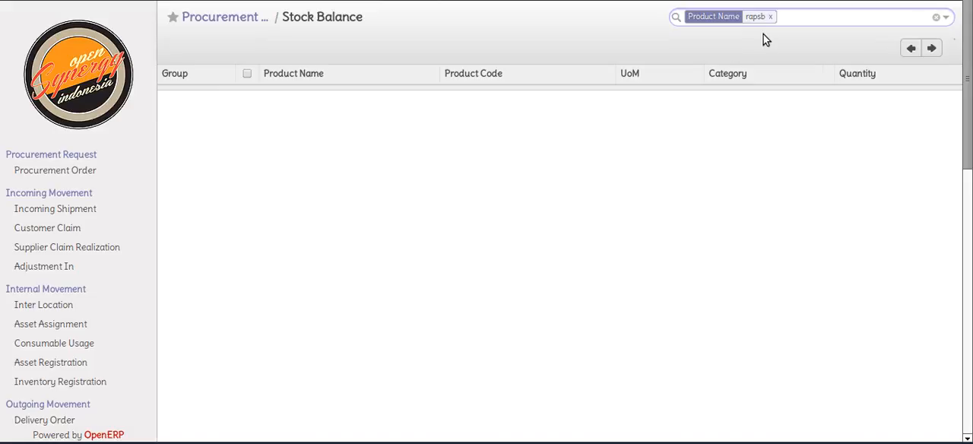
key(BackSpace)
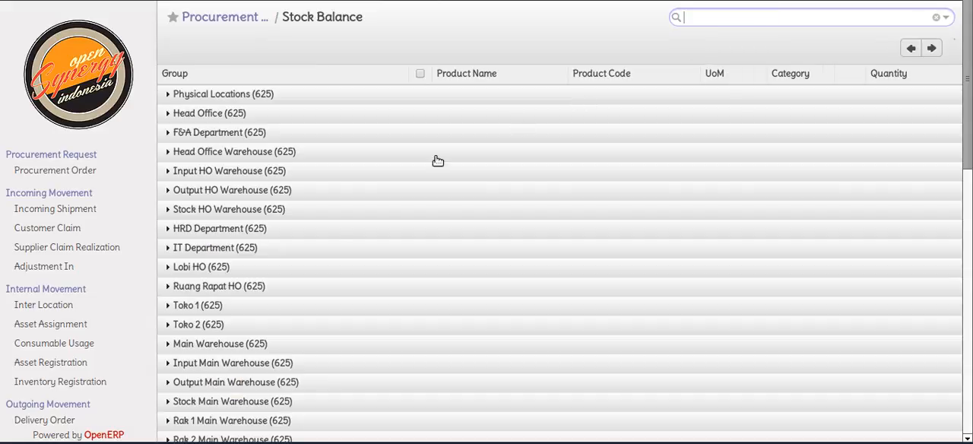
Open a new Stock Balance query and set its Product List to Product category
scroll(334, 232, down, 3)
scroll(304, 235, down, 8)
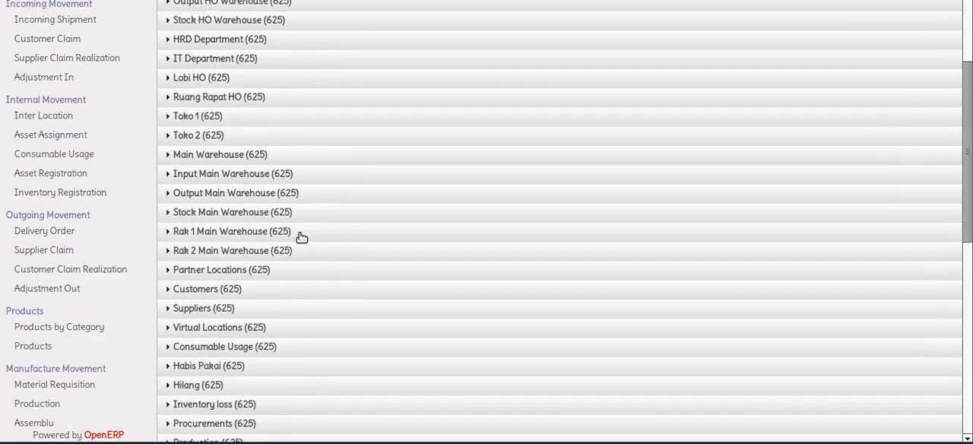
scroll(261, 260, down, 2)
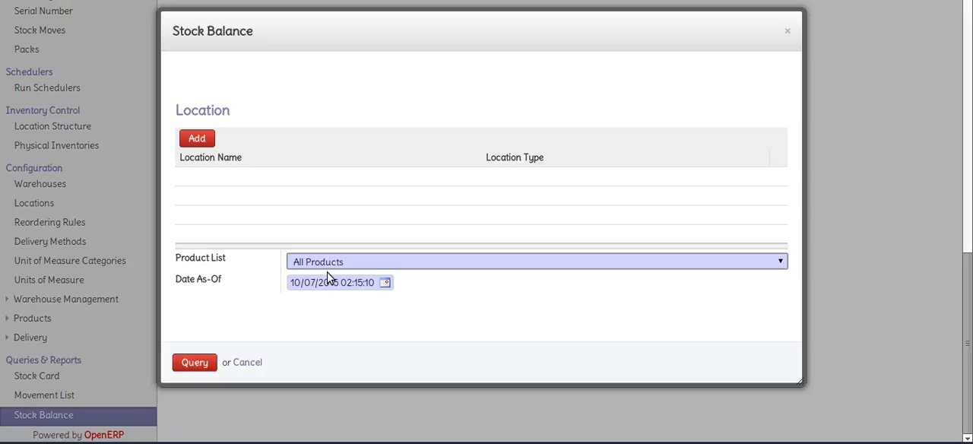
click(307, 265)
click(318, 300)
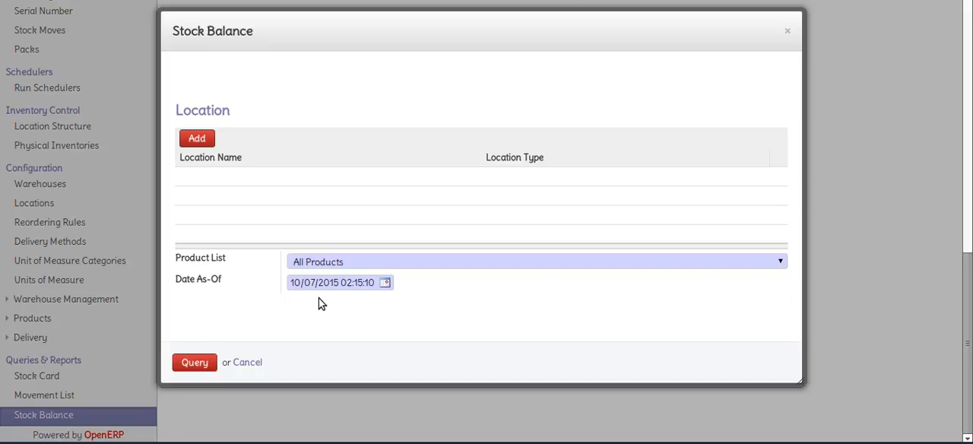
Add the category All products / Raspberry Pi / Board to the Stock Balance query
scroll(231, 295, down, 2)
click(200, 237)
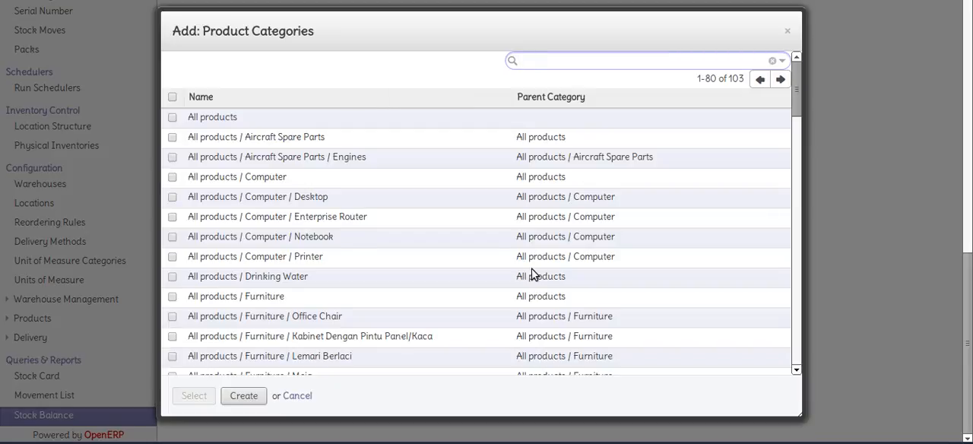
scroll(532, 274, down, 3)
scroll(534, 273, down, 5)
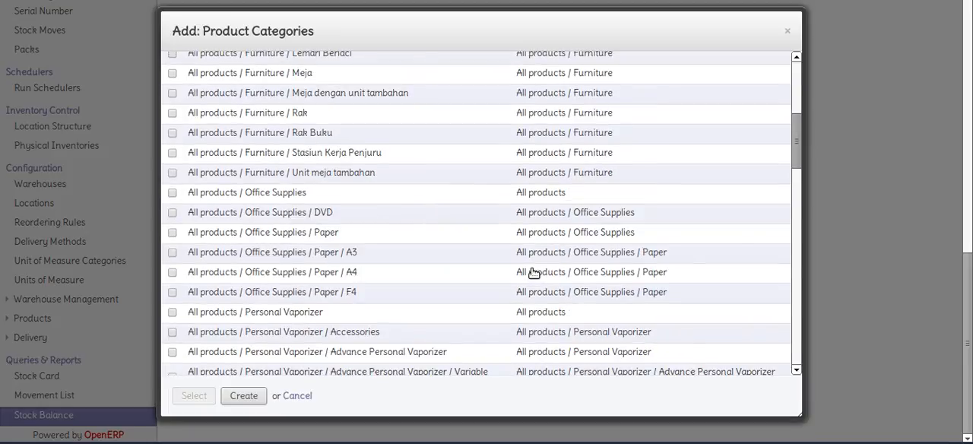
scroll(534, 272, down, 3)
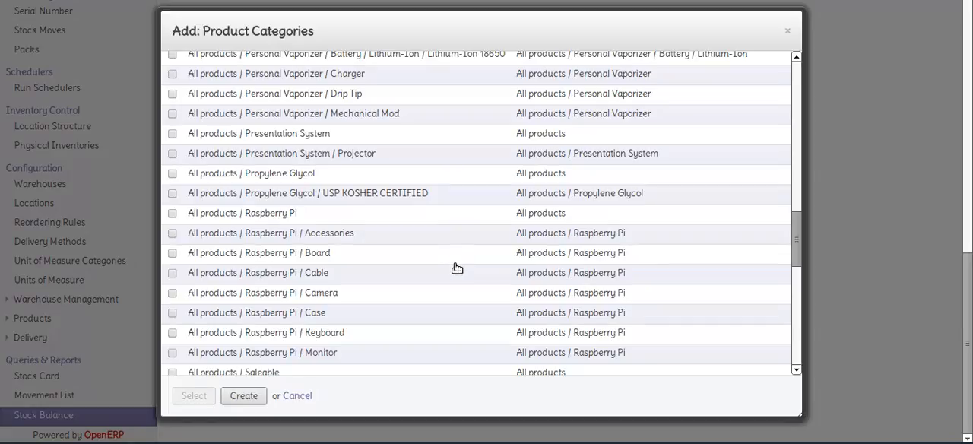
click(299, 254)
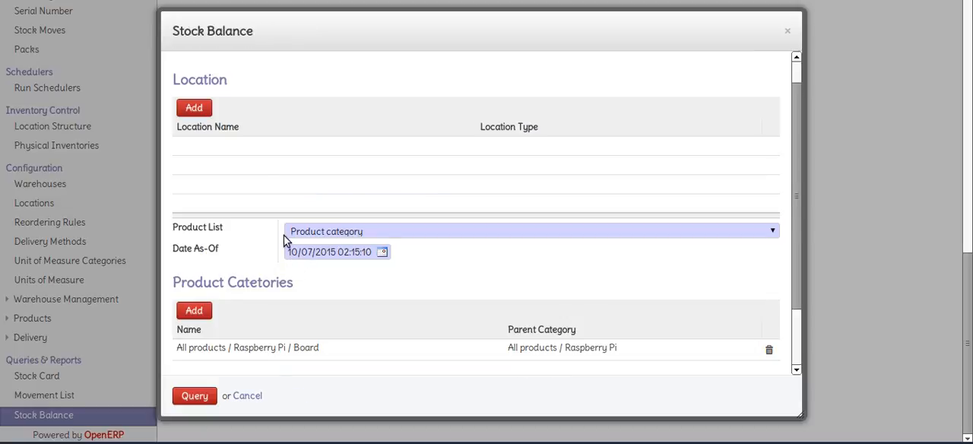
Run the filtered Stock Balance query and expand Input Main Warehouse to examine the board quantities
click(206, 401)
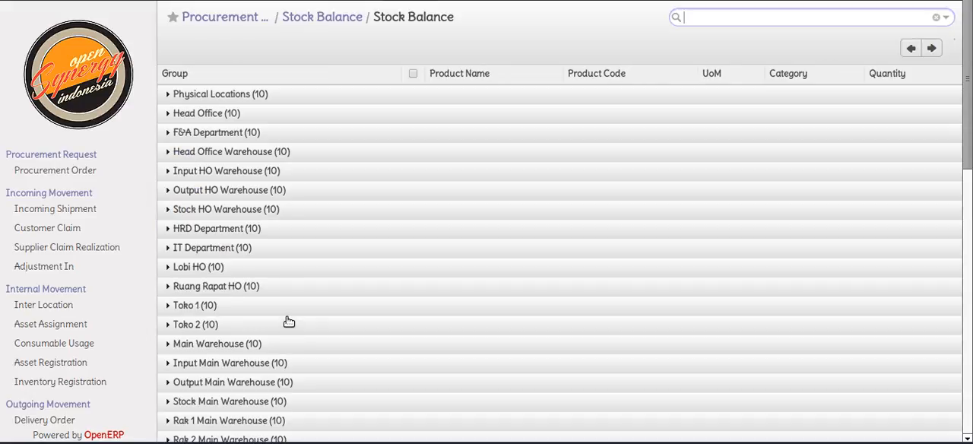
scroll(284, 320, down, 2)
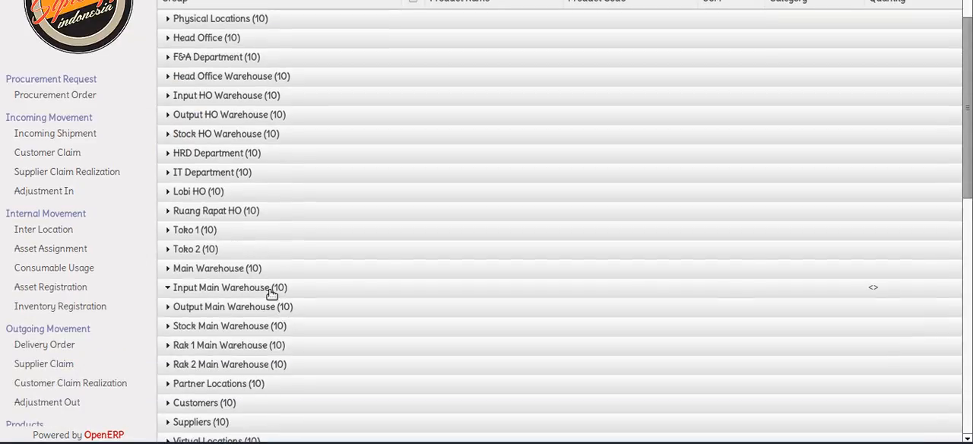
scroll(268, 291, down, 3)
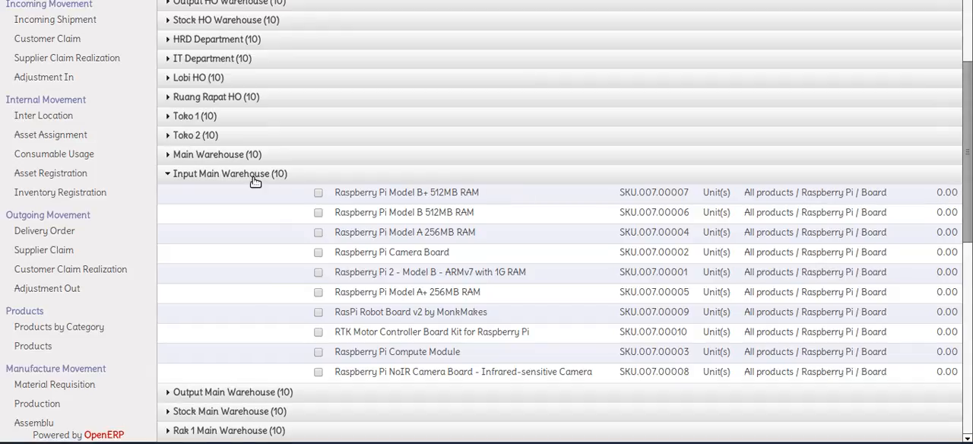
Review the Cybronyx purchase order dated 09/07/2015 and check the Incoming Shipment list for a matching shipment
scroll(265, 251, up, 3)
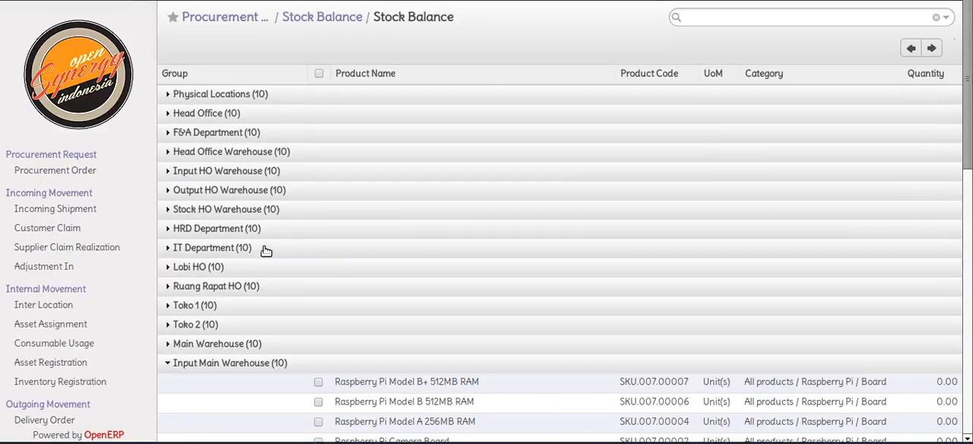
click(319, 1)
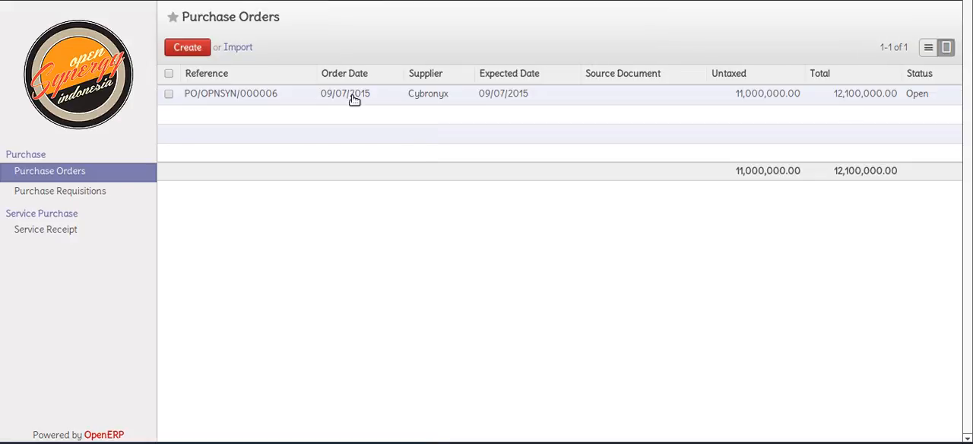
click(354, 101)
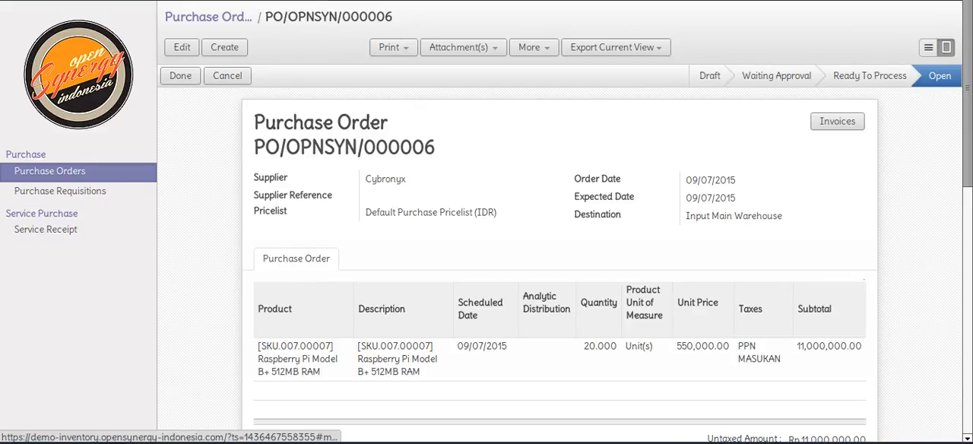
click(344, 2)
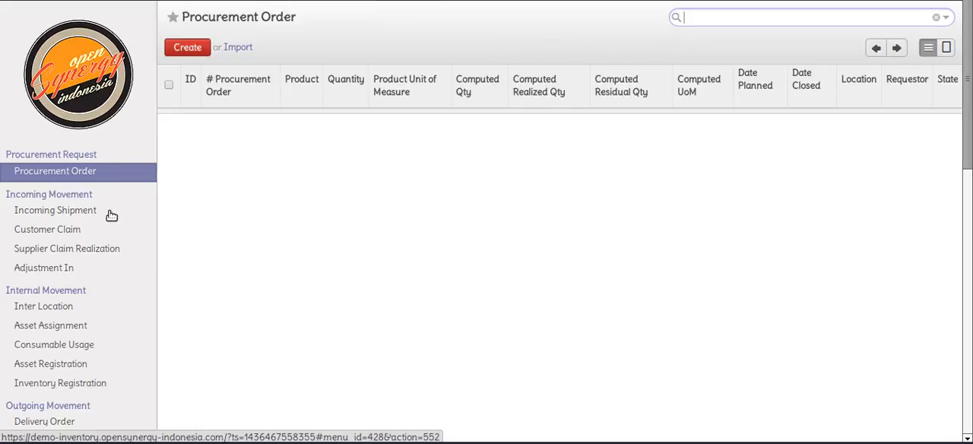
click(112, 213)
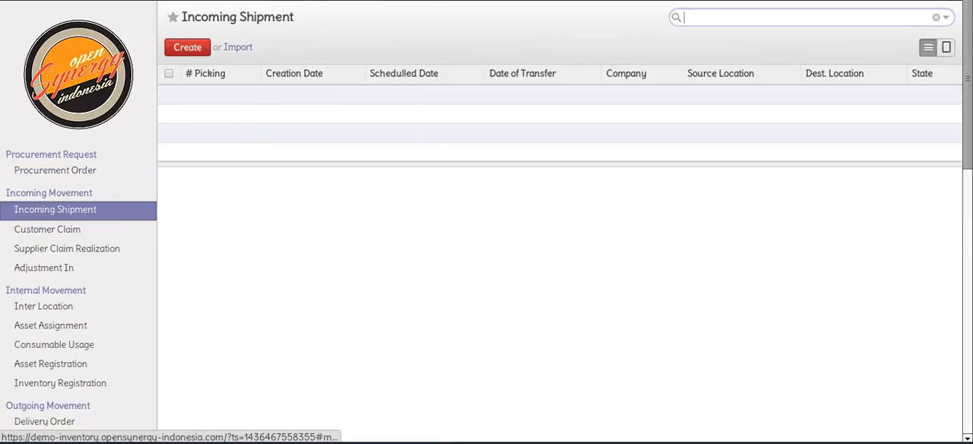
Cancel the open Cybronyx purchase order and set it back to draft
click(341, 1)
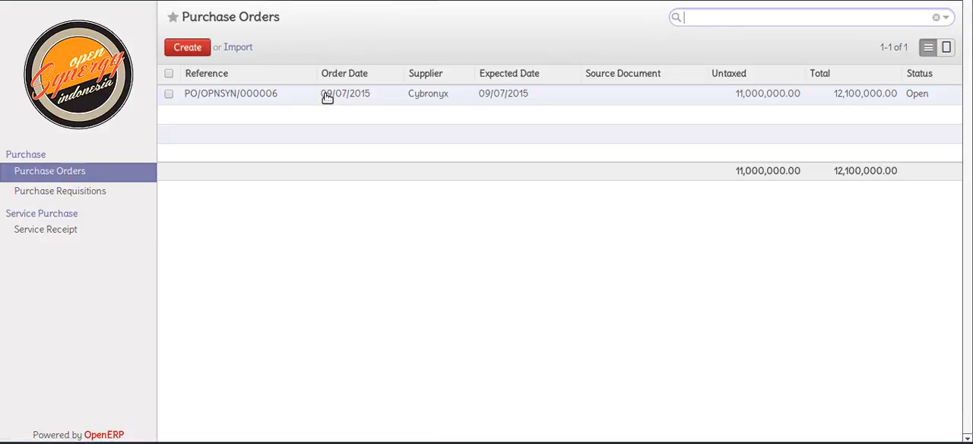
click(327, 97)
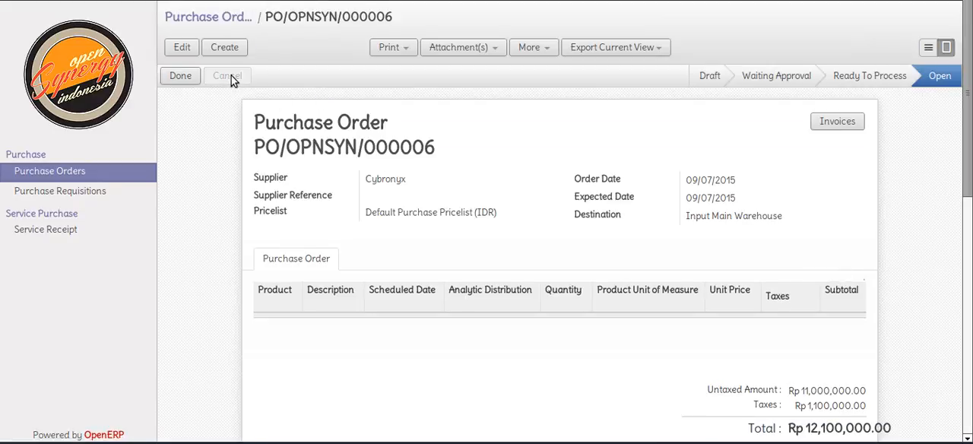
click(233, 79)
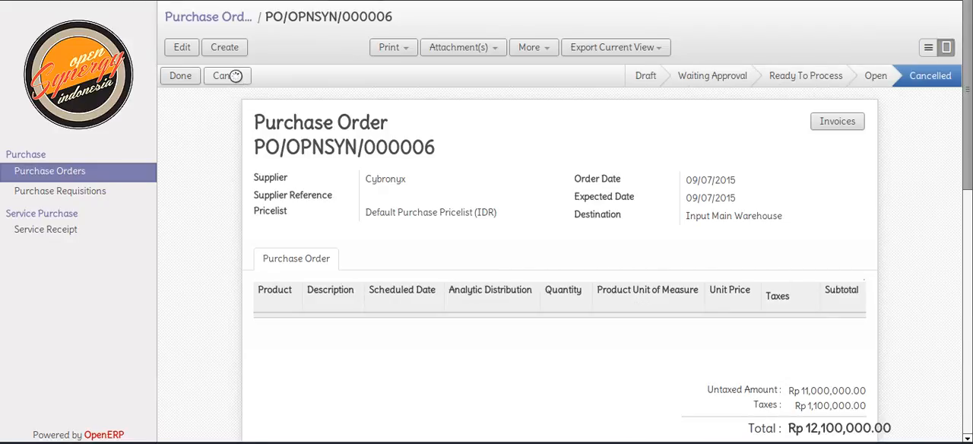
click(235, 76)
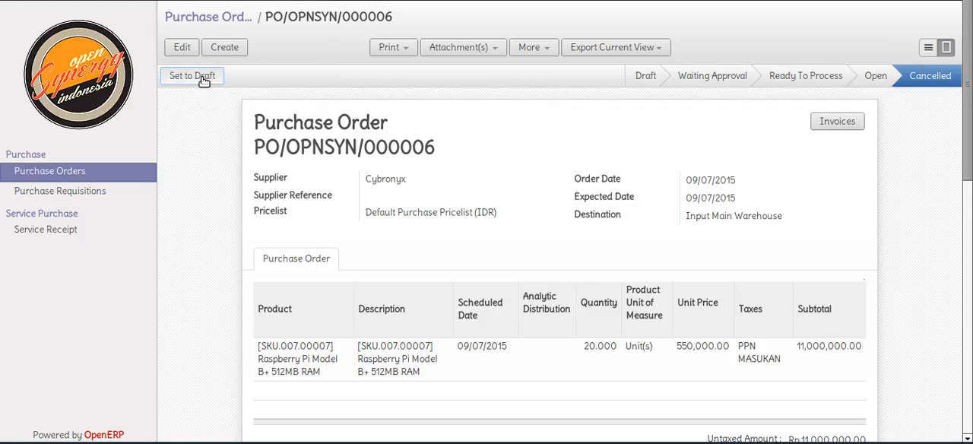
click(203, 79)
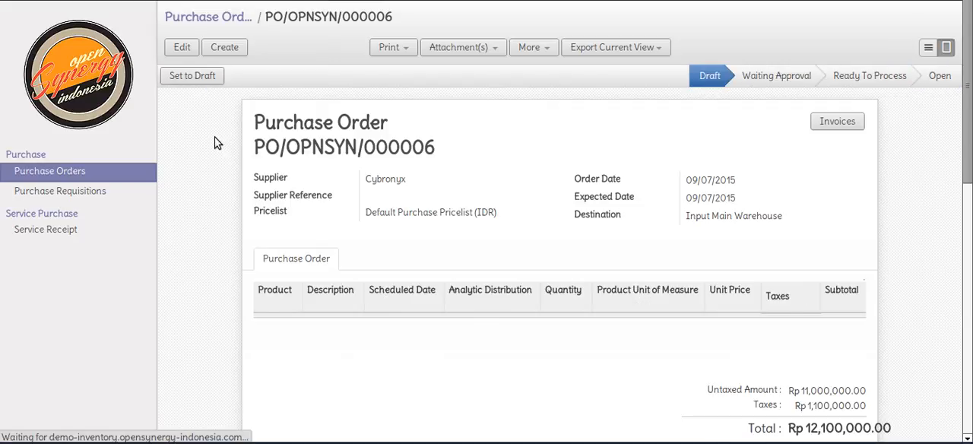
Examine the unit price of the Raspberry Pi Model B+ 512MB RAM line in the draft purchase order
scroll(215, 144, down, 1)
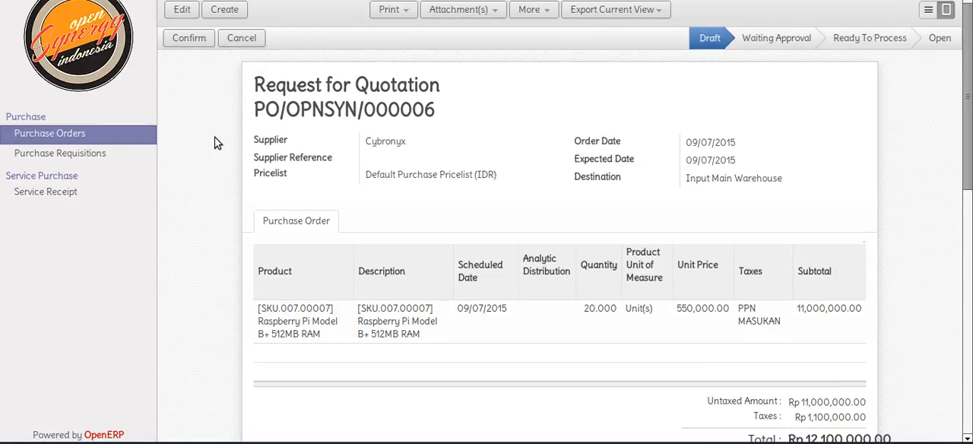
scroll(524, 223, down, 1)
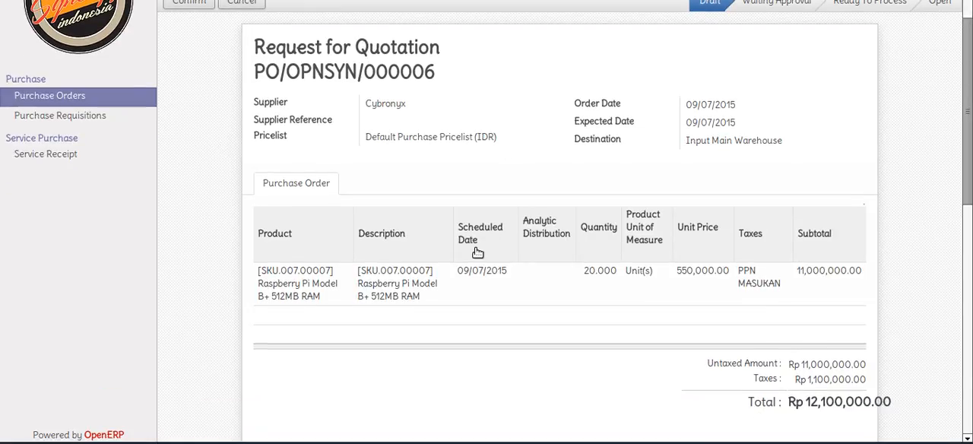
click(360, 290)
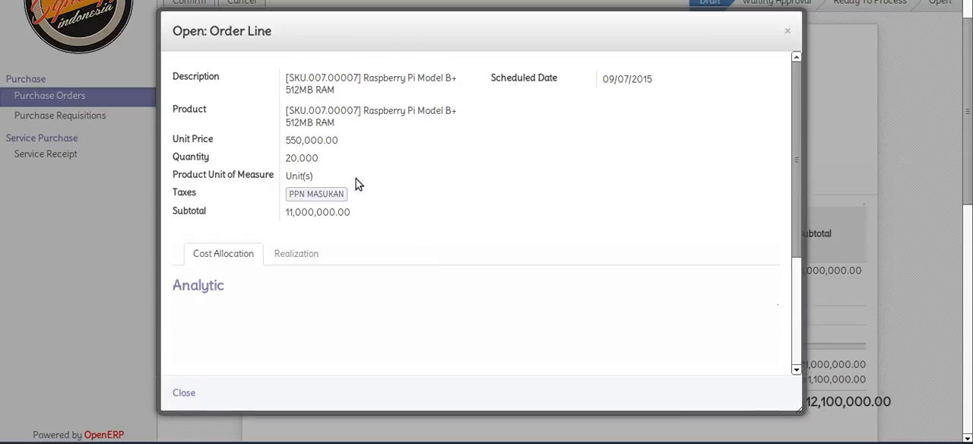
drag(284, 142, 341, 141)
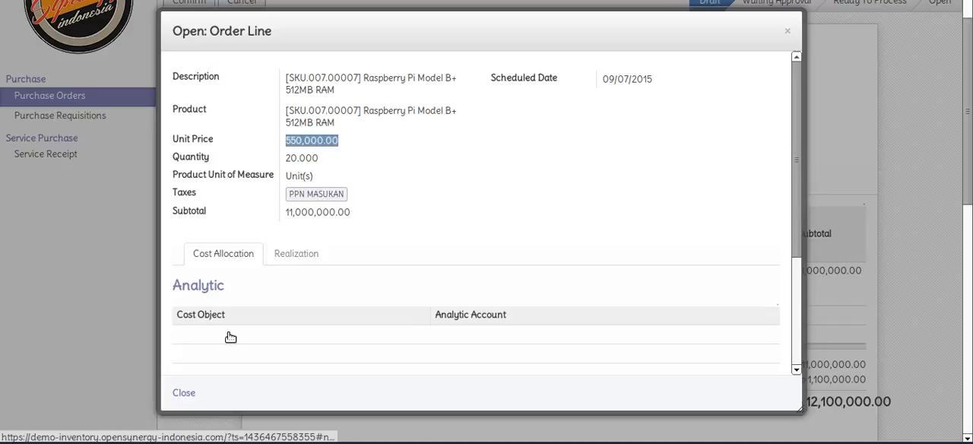
click(187, 393)
scroll(186, 371, up, 1)
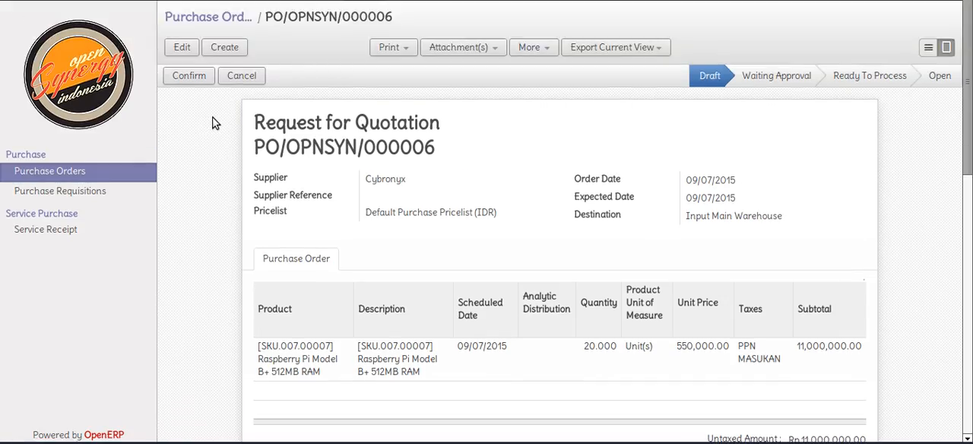
Set the purchase order's Order Date and Expected Date to 10/07/2015 and save it
click(185, 47)
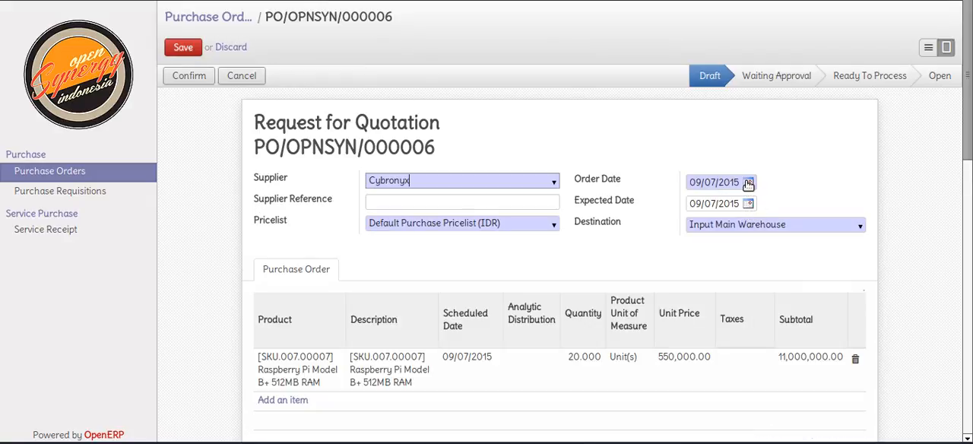
double_click(697, 182)
text(10)
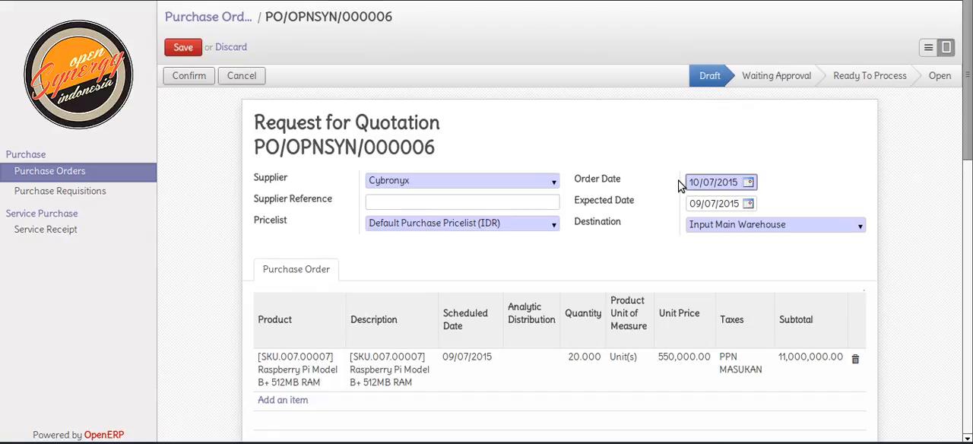
double_click(686, 204)
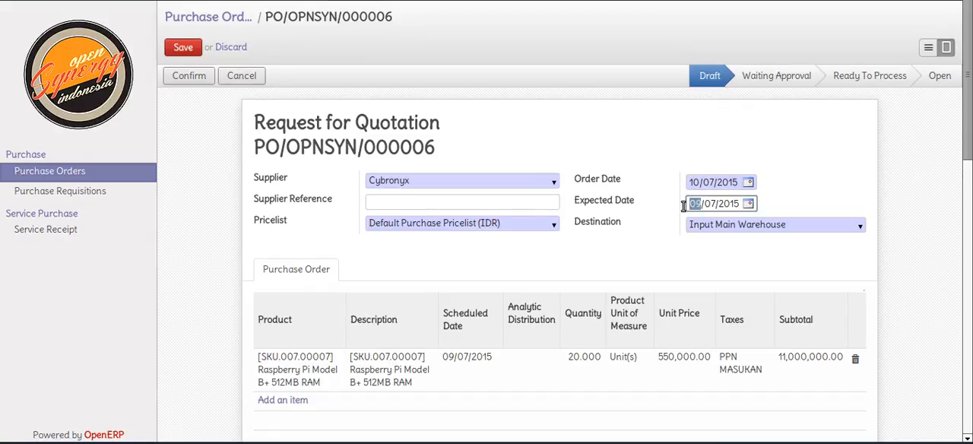
text(10)
click(188, 50)
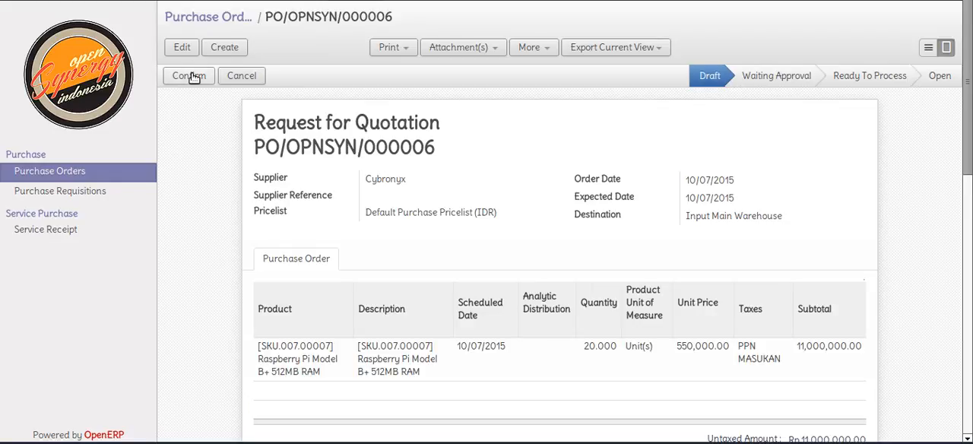
Advance the Cybronyx purchase order through confirmation and approval to the Open state
click(193, 76)
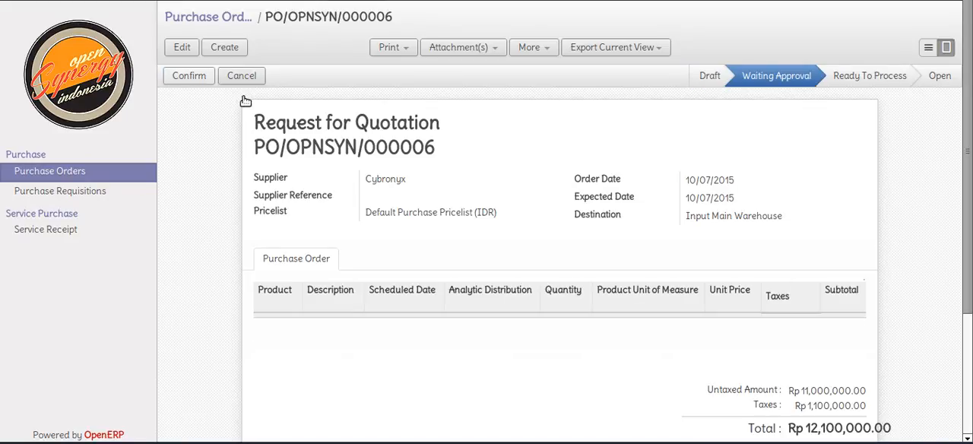
click(202, 79)
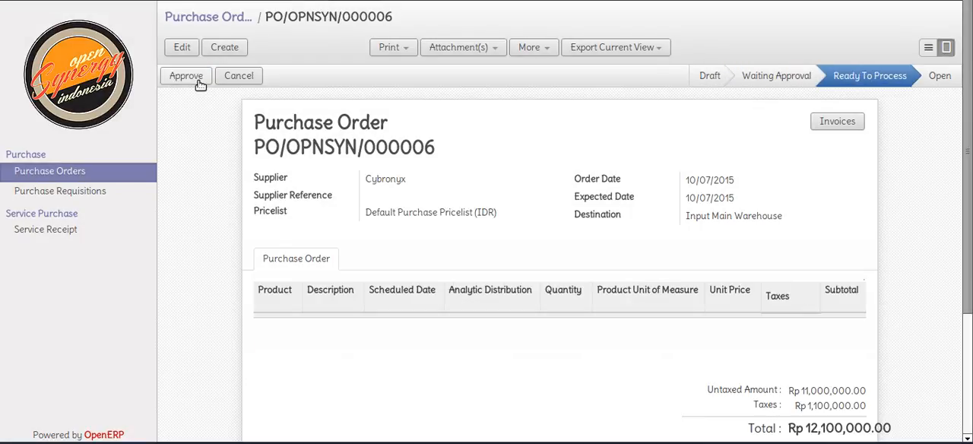
click(186, 76)
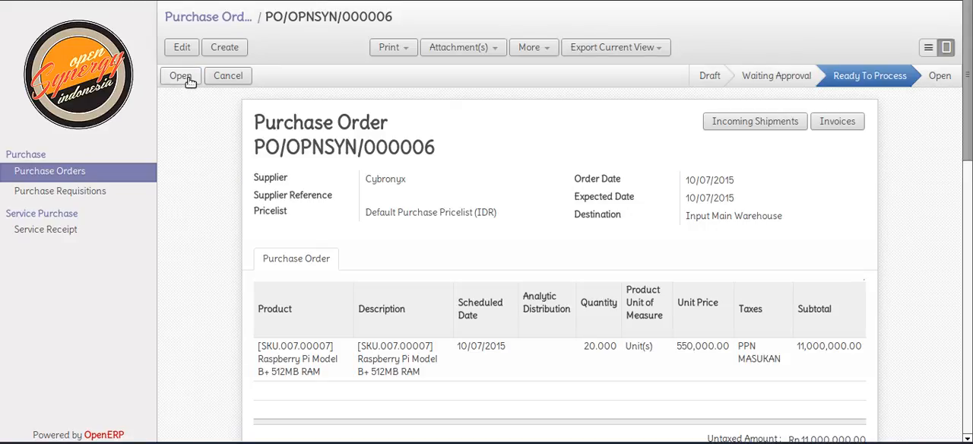
click(182, 76)
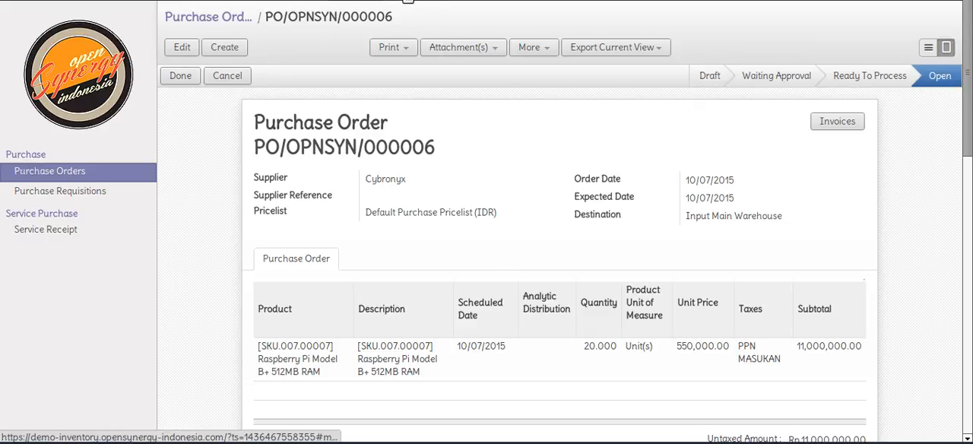
Open the draft incoming shipment from Suppliers to Input Main Warehouse created on 10/07/2015
click(409, 0)
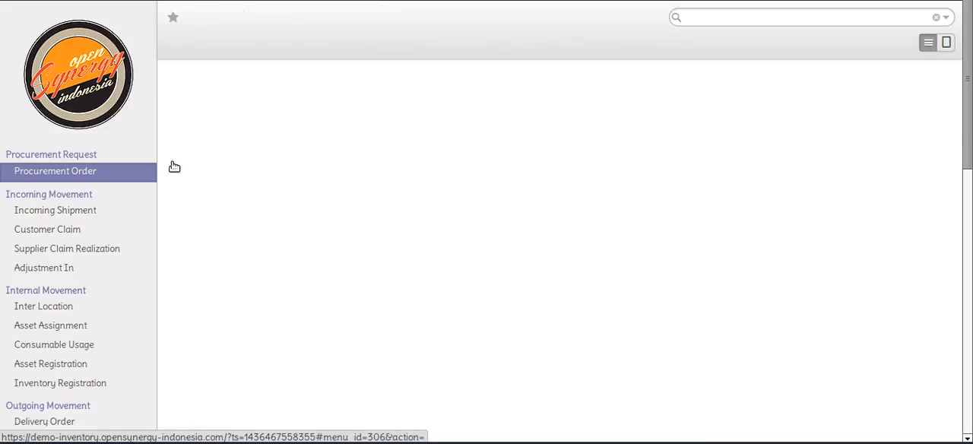
click(95, 211)
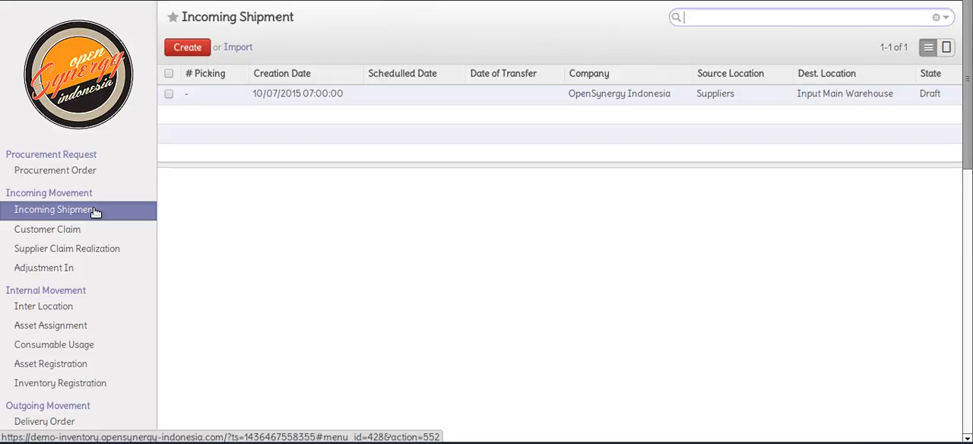
click(280, 100)
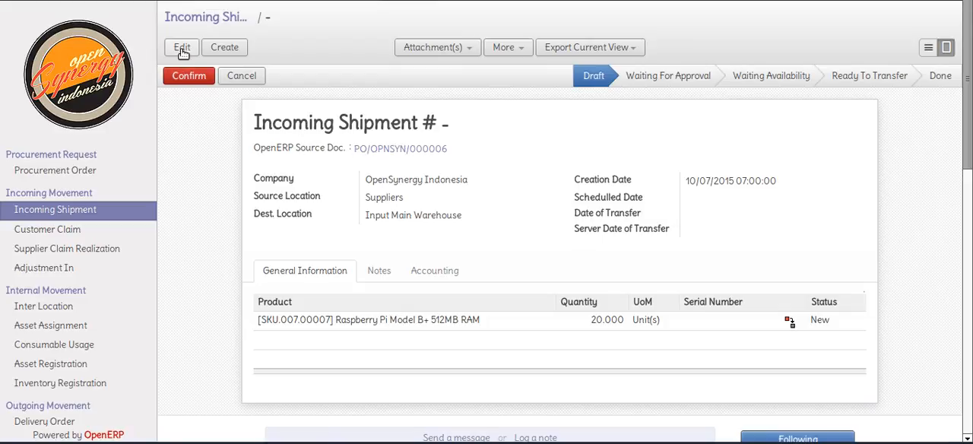
Set the incoming shipment's Schedulled Date to 10/07/2015 14:17:56 and save it
click(785, 226)
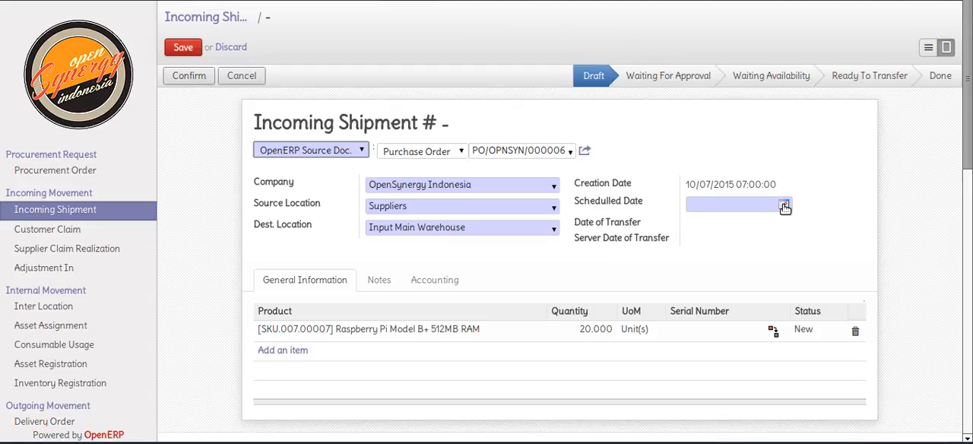
click(784, 205)
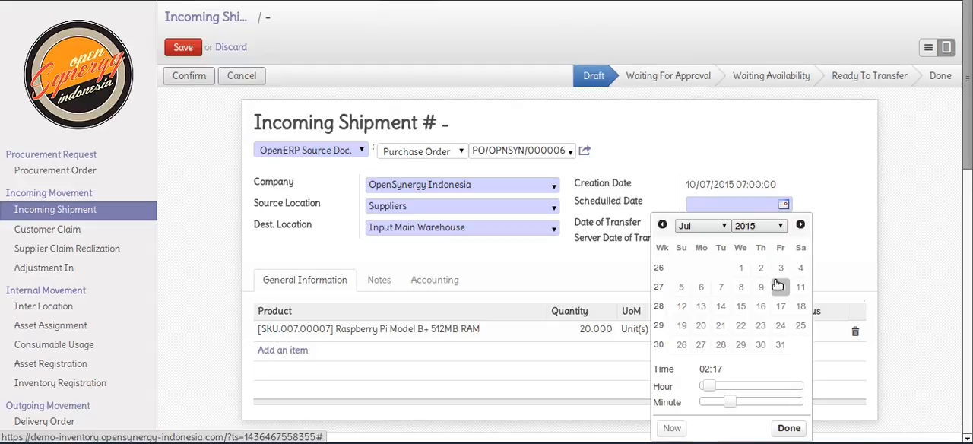
click(714, 386)
drag(757, 393, 765, 391)
click(785, 428)
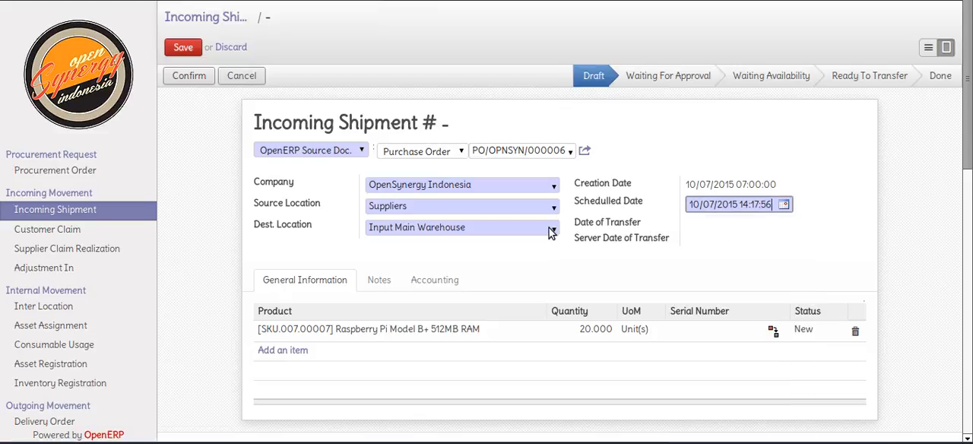
click(183, 48)
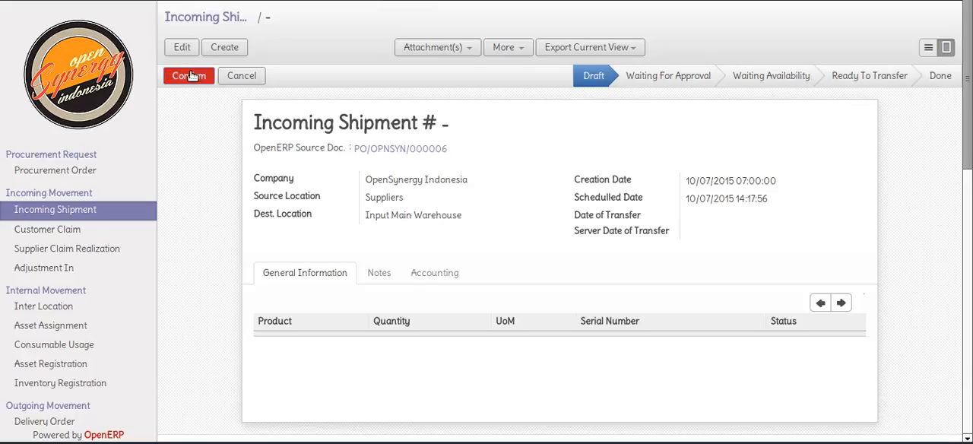
Process the incoming shipment through confirmation, approval, availability check and transfer to the Done state
click(191, 76)
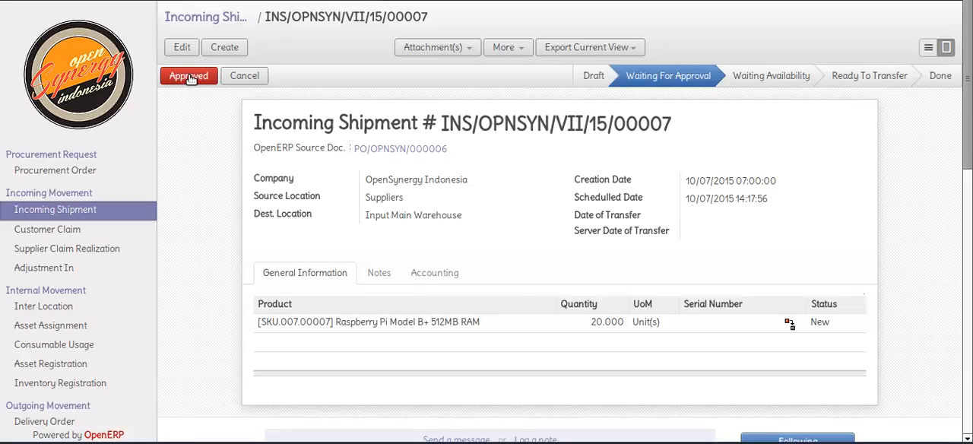
click(190, 76)
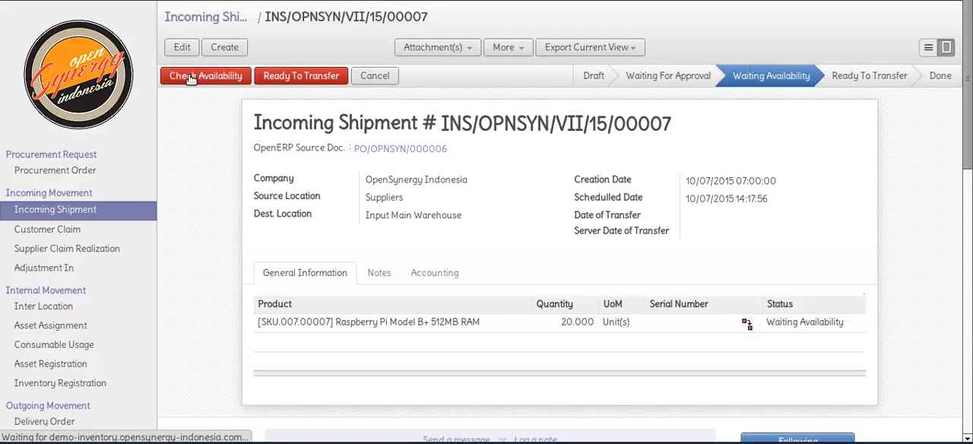
click(191, 79)
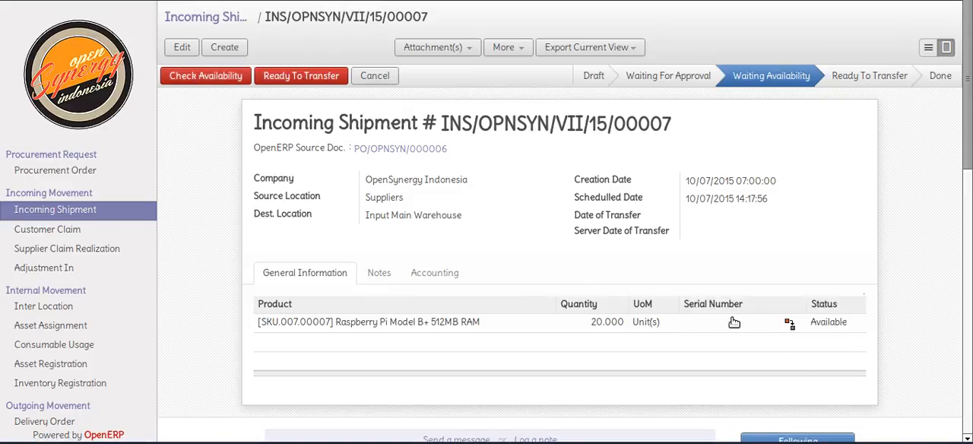
click(331, 79)
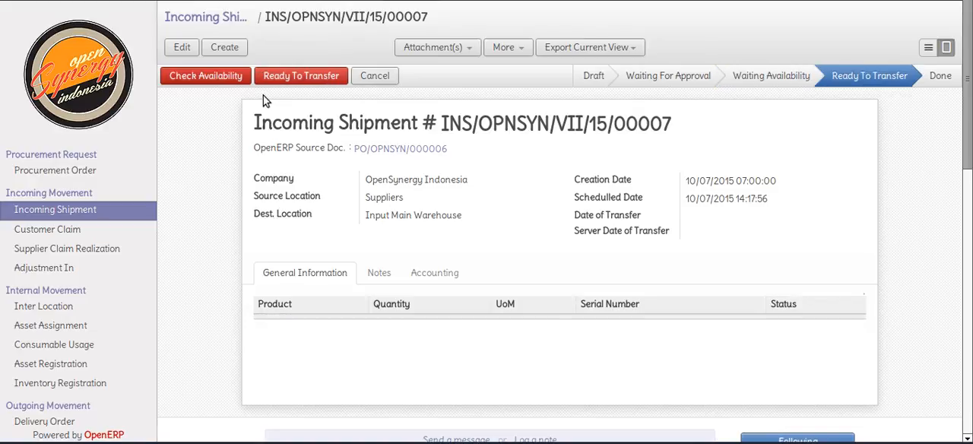
click(183, 78)
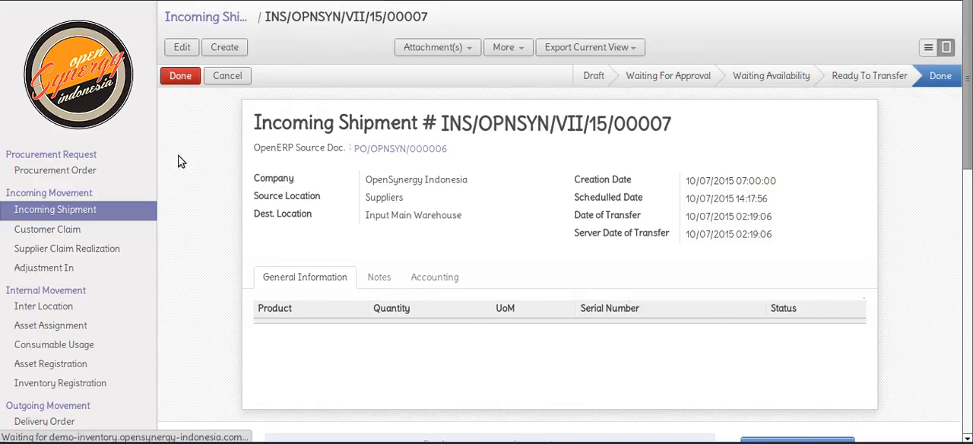
Start a Stock Balance query and add the Input Main Warehouse location to it
scroll(181, 161, down, 3)
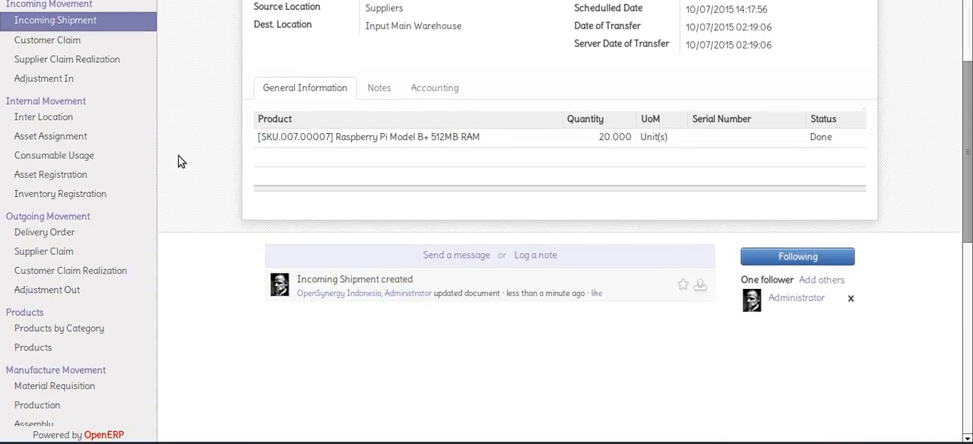
scroll(181, 161, up, 3)
scroll(181, 162, down, 6)
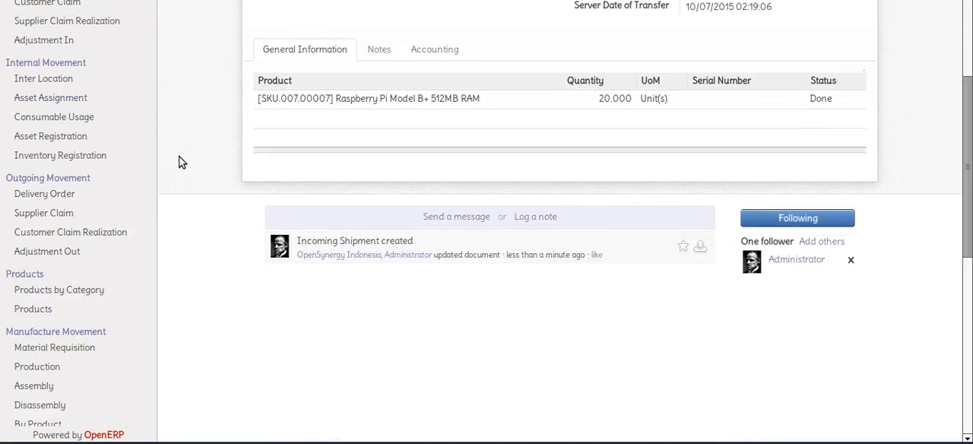
scroll(181, 162, down, 8)
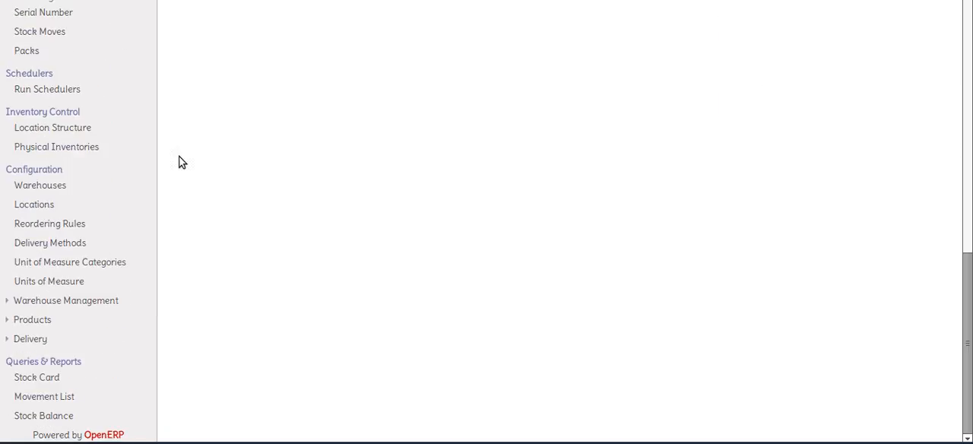
click(74, 418)
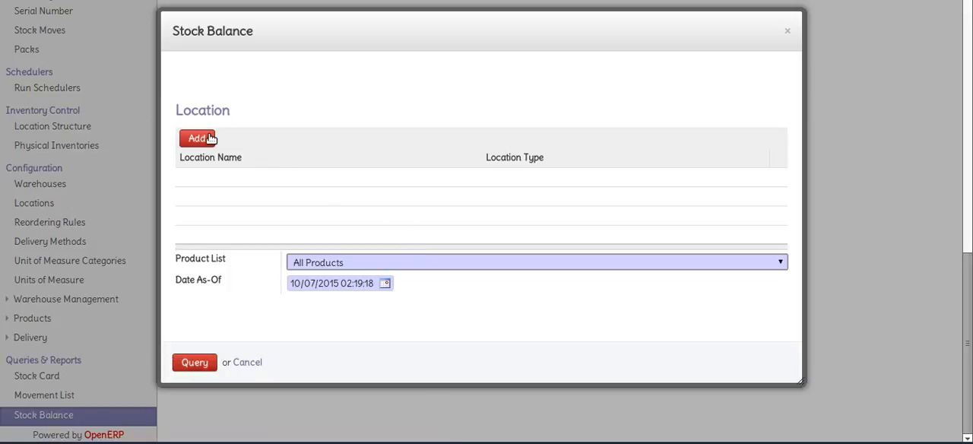
click(199, 139)
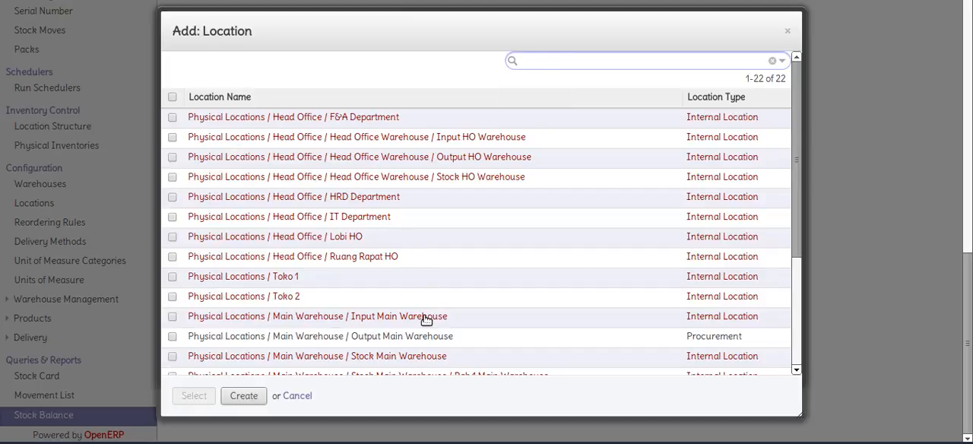
click(427, 320)
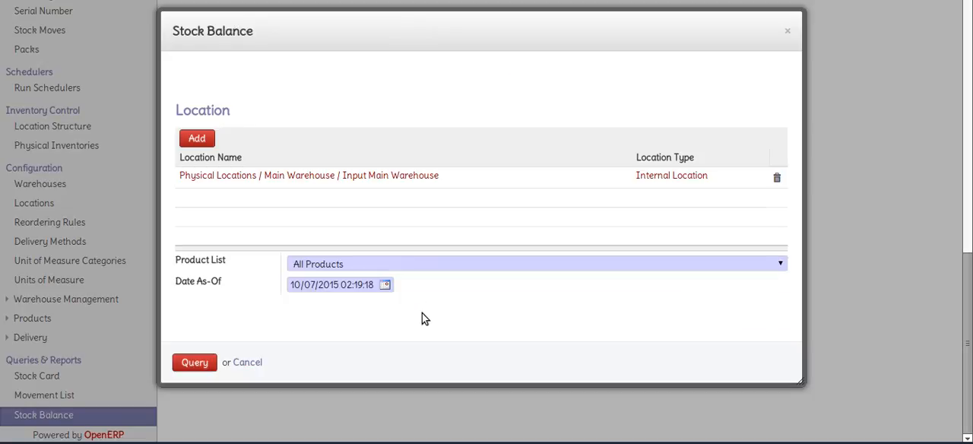
Restrict the stock balance to the product category All products / Raspberry Pi / Board and run the query
click(417, 266)
click(417, 302)
click(194, 343)
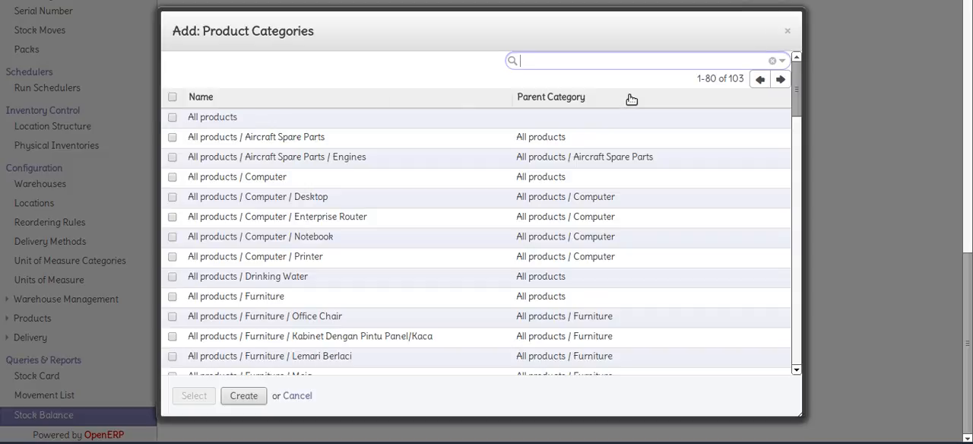
text(board)
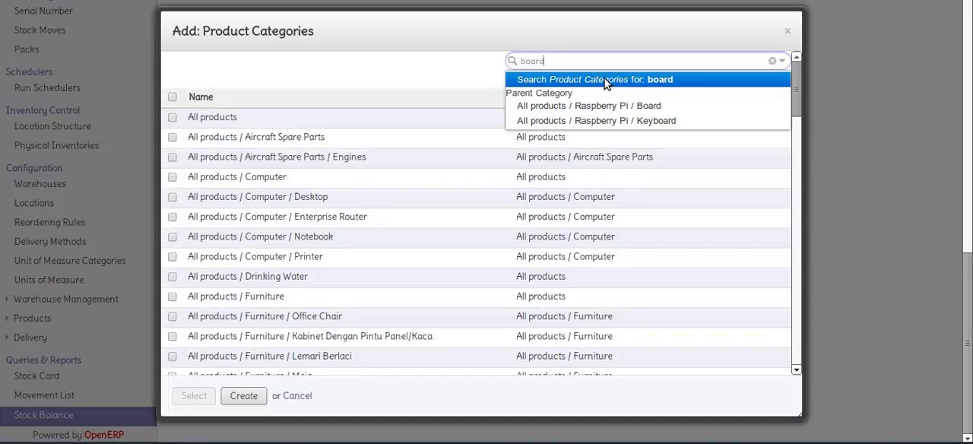
click(605, 79)
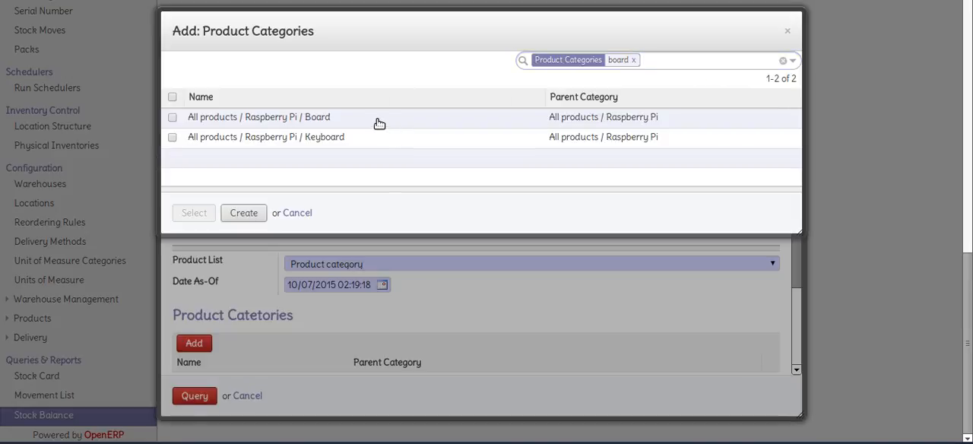
click(380, 123)
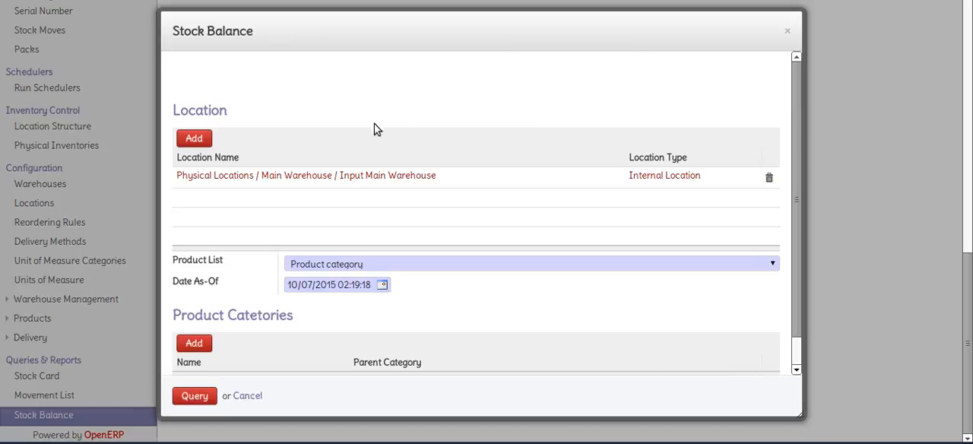
click(202, 399)
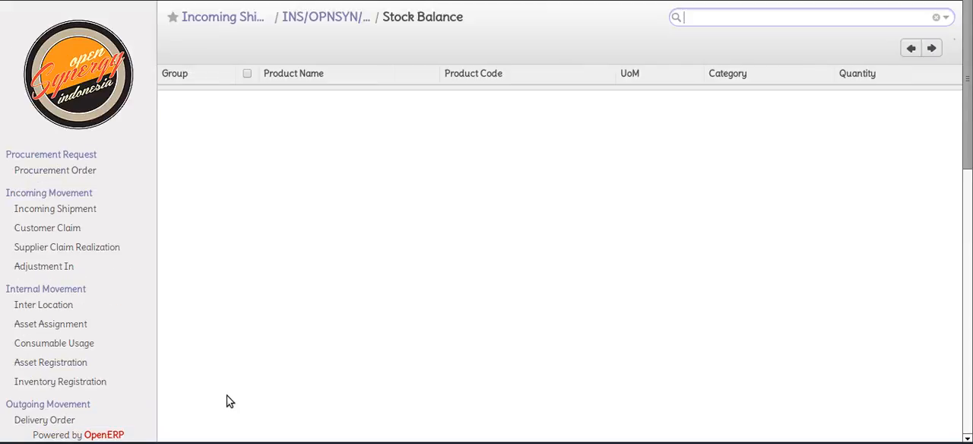
Expand the Input Main Warehouse group and examine the stock quantities of its Raspberry Pi boards
click(327, 99)
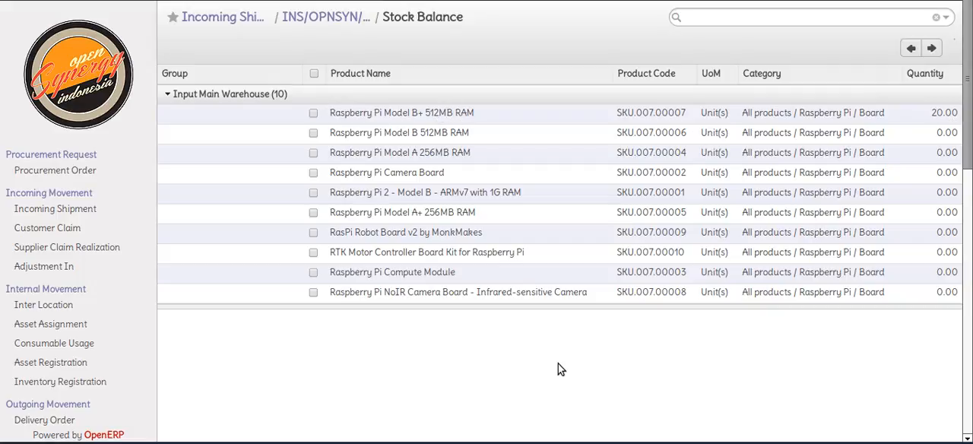
scroll(558, 368, down, 5)
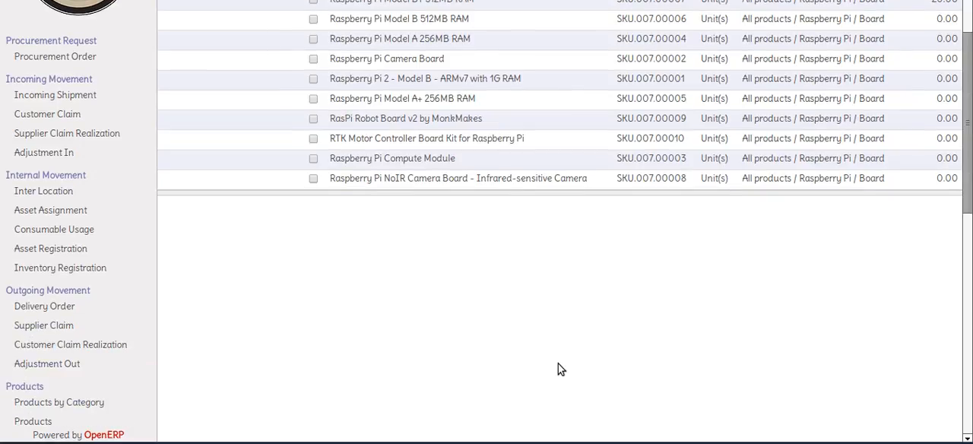
scroll(543, 319, up, 5)
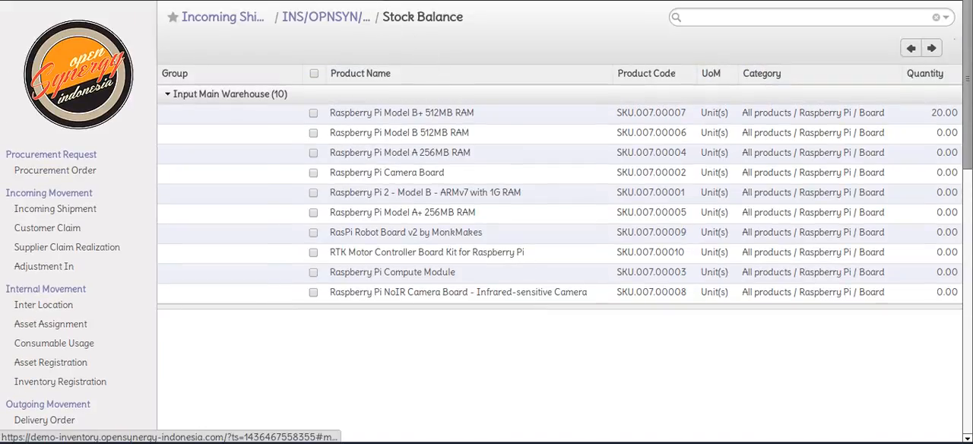
Open the accounting journal entry posted to STOCK JOURNAL (IDR) by the incoming shipment and examine its journal items
click(271, 0)
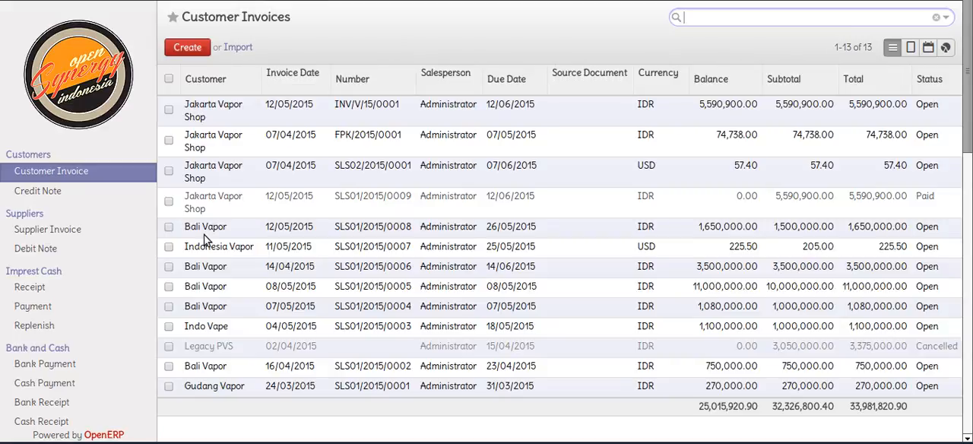
scroll(204, 240, down, 5)
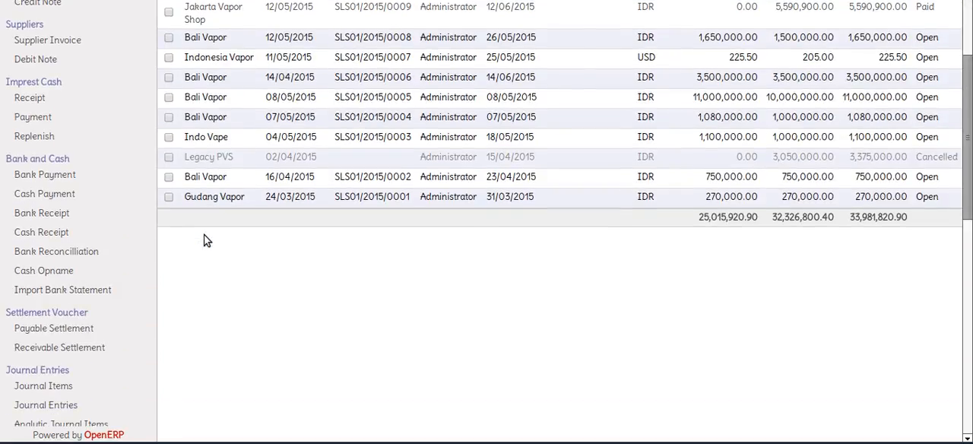
scroll(204, 240, down, 2)
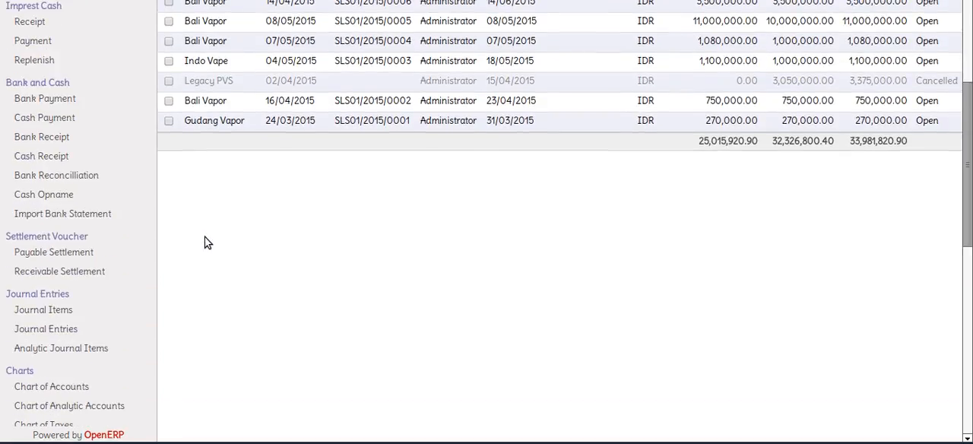
scroll(208, 242, down, 2)
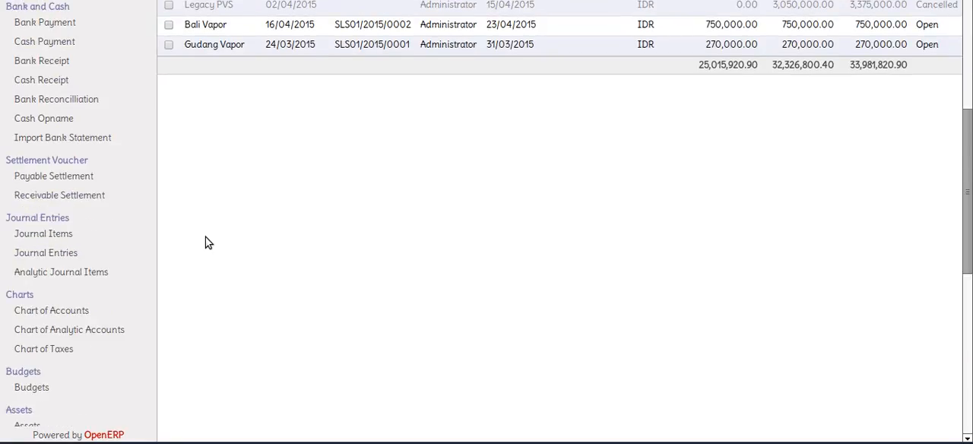
click(97, 254)
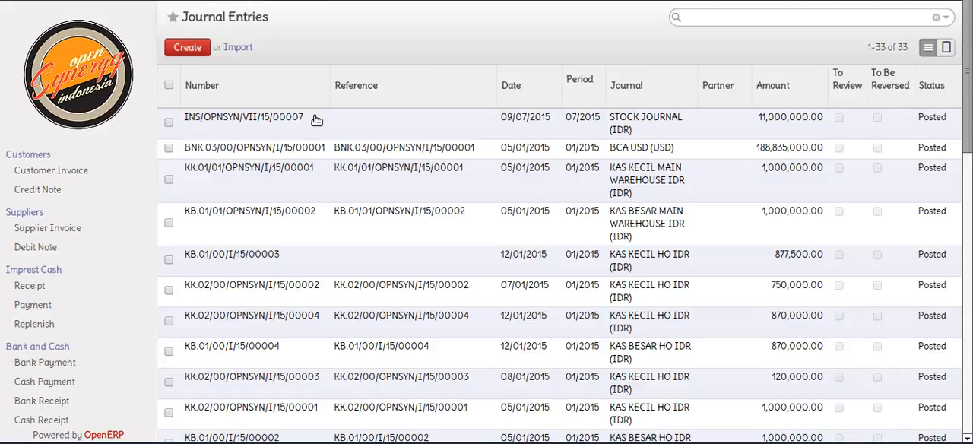
click(317, 120)
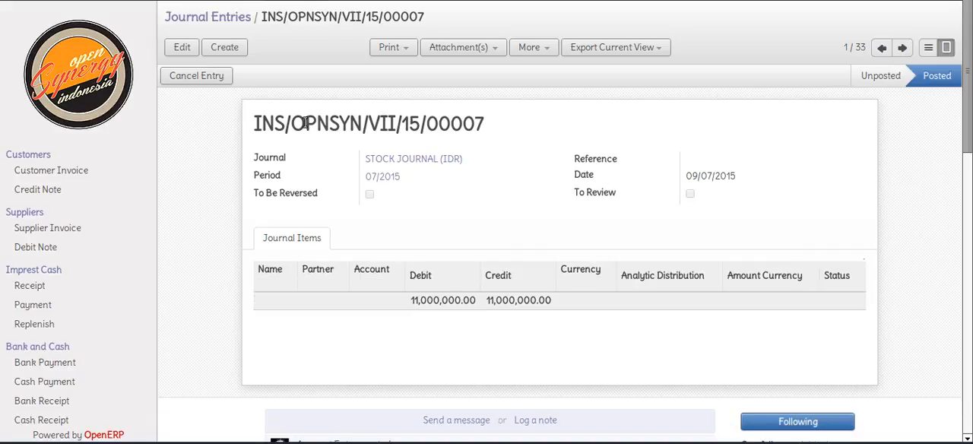
scroll(308, 163, down, 1)
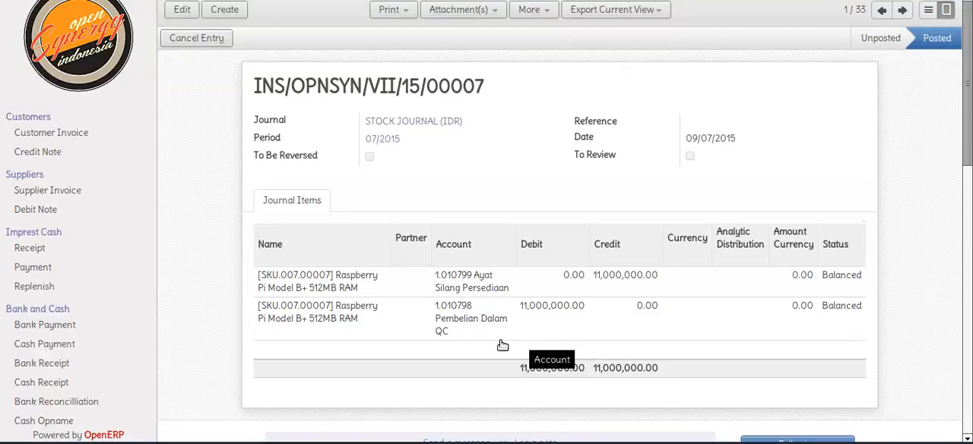
Create a new bank payment with MANDIRI IDR (IDR) as its journal
click(83, 329)
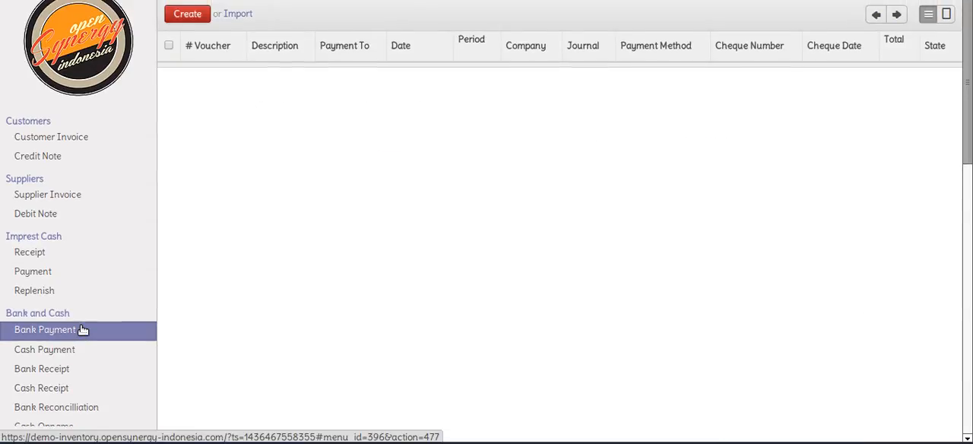
click(196, 17)
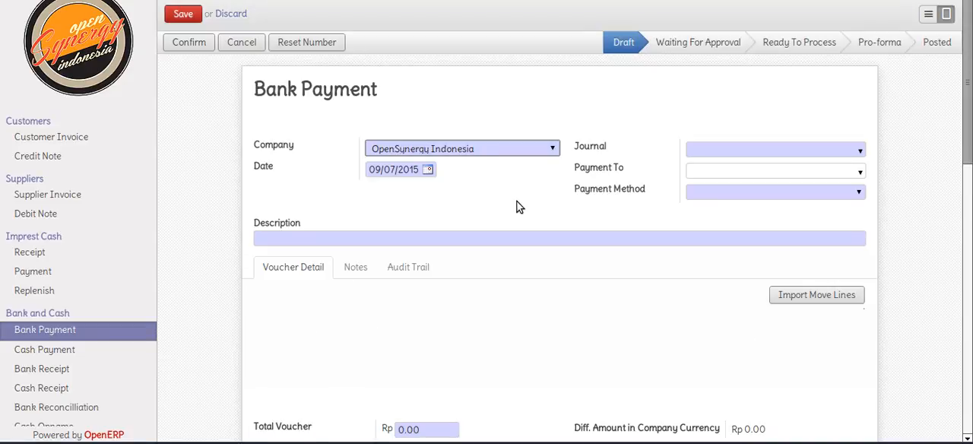
click(859, 155)
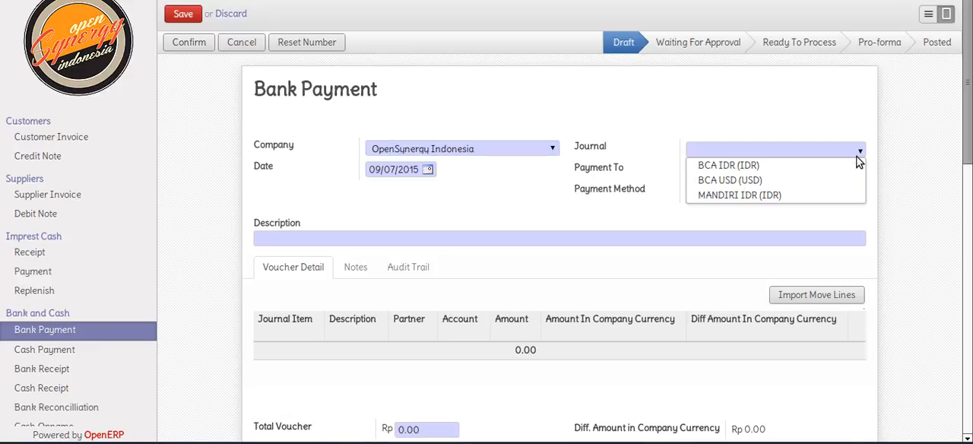
click(845, 195)
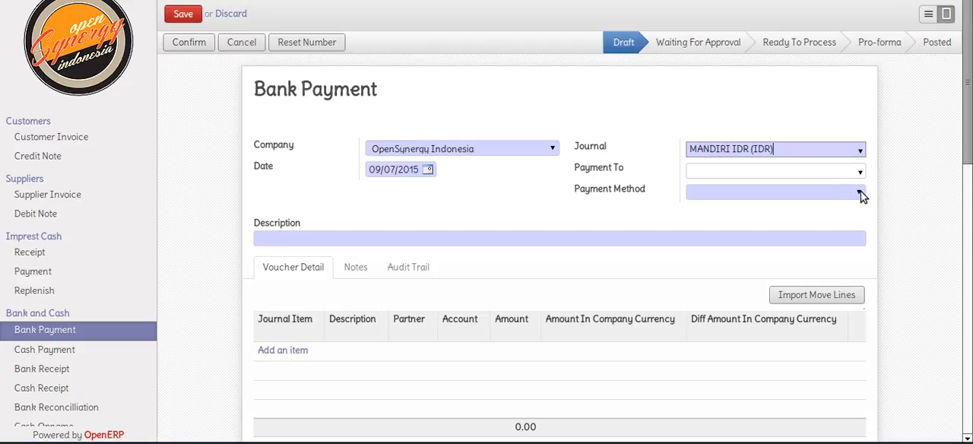
Set the bank payment's payee to Cybronyx and its payment method to Bank Transfer
click(860, 193)
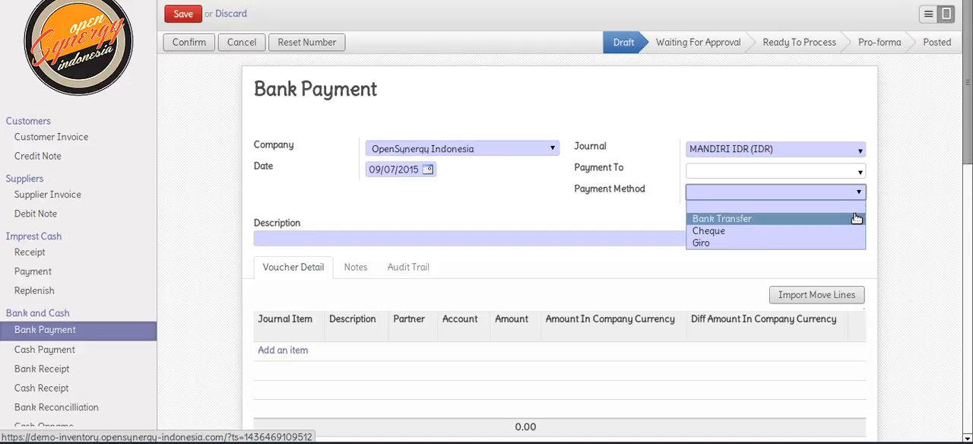
click(842, 175)
click(843, 175)
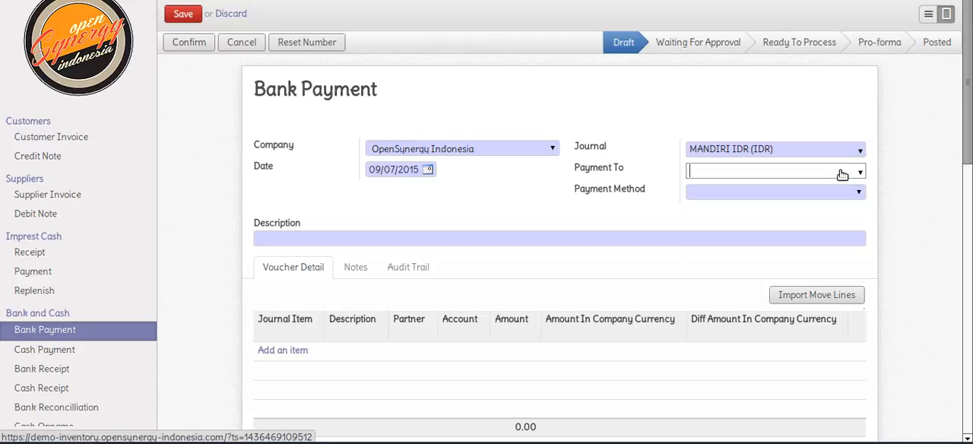
text(cy)
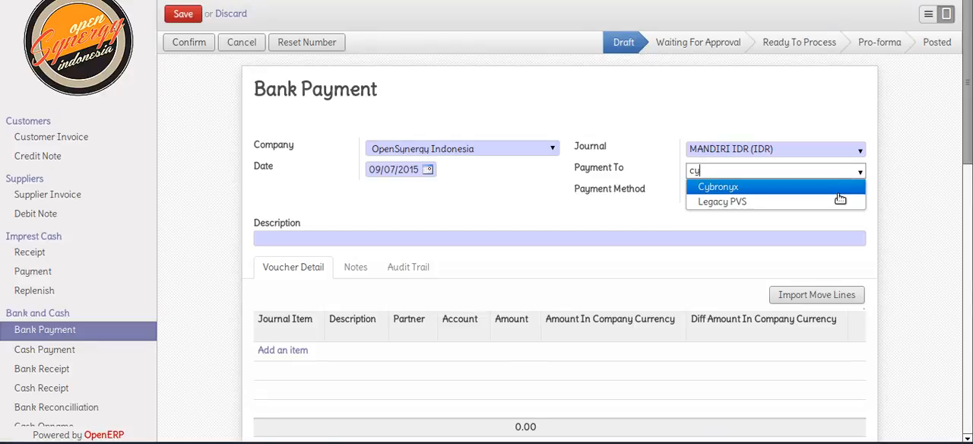
click(833, 190)
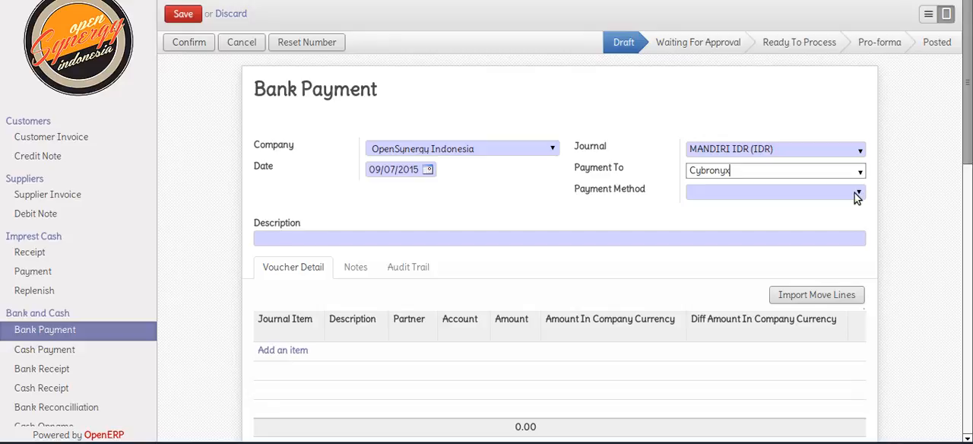
click(855, 193)
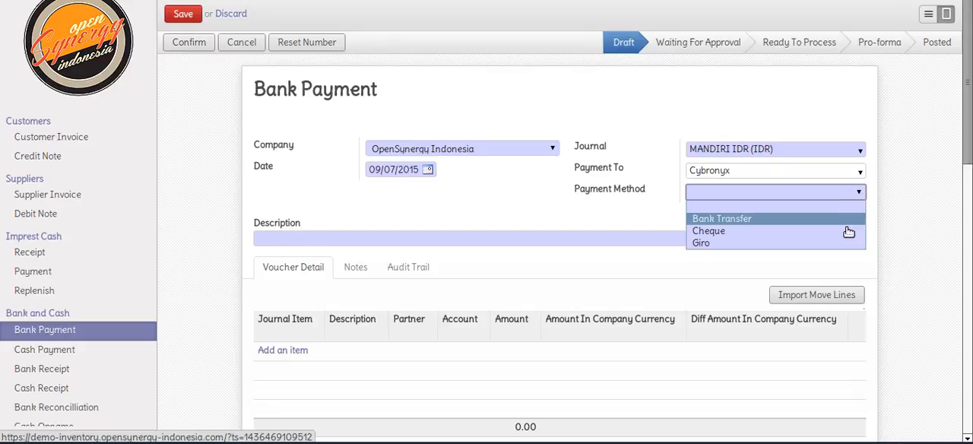
click(847, 225)
Enter the bank payment description "PEMBELIAN RAPSBERRY PI B+"
click(841, 241)
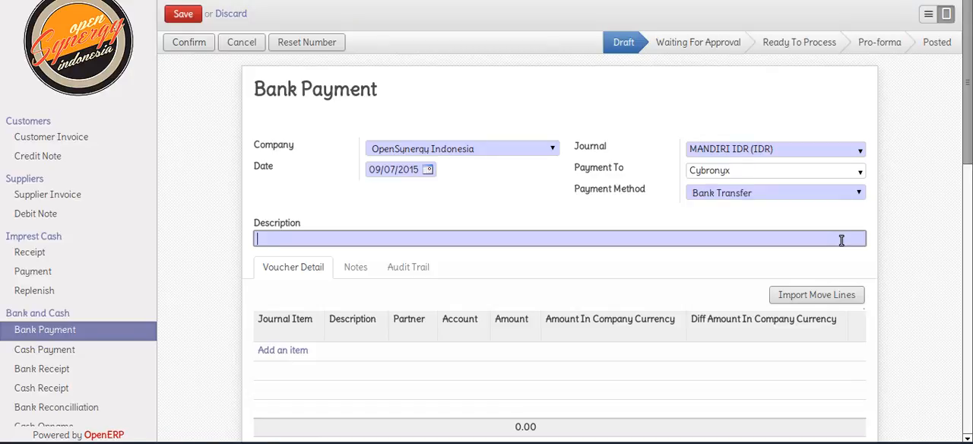
text(PEMBELIAN RAPSBERR)
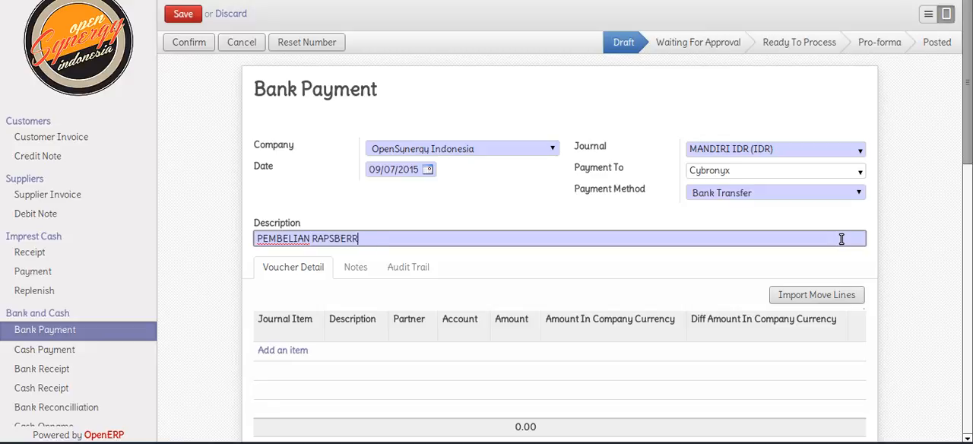
text(Y PI+1)
key(BackSpace)
key(BackSpace)
text(B+)
Import the STOCK JOURNAL (IDR) move line for Raspberry Pi Model B+ 512MB RAM into the bank payment's voucher details
click(852, 295)
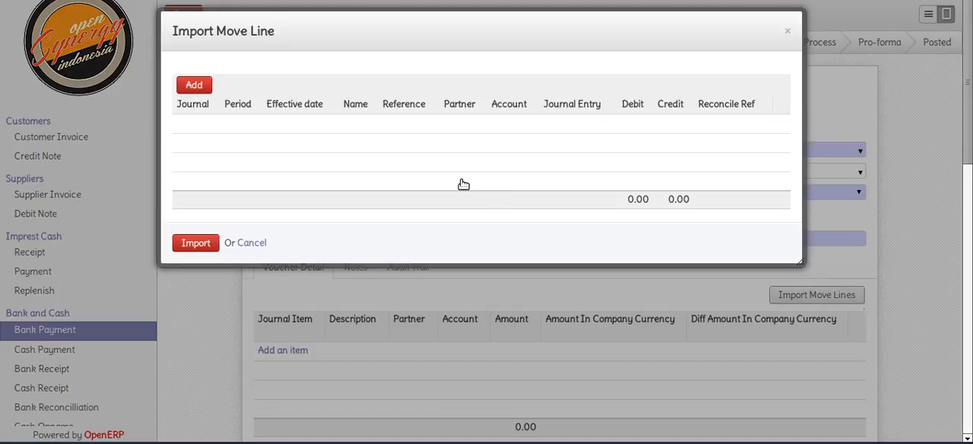
click(194, 86)
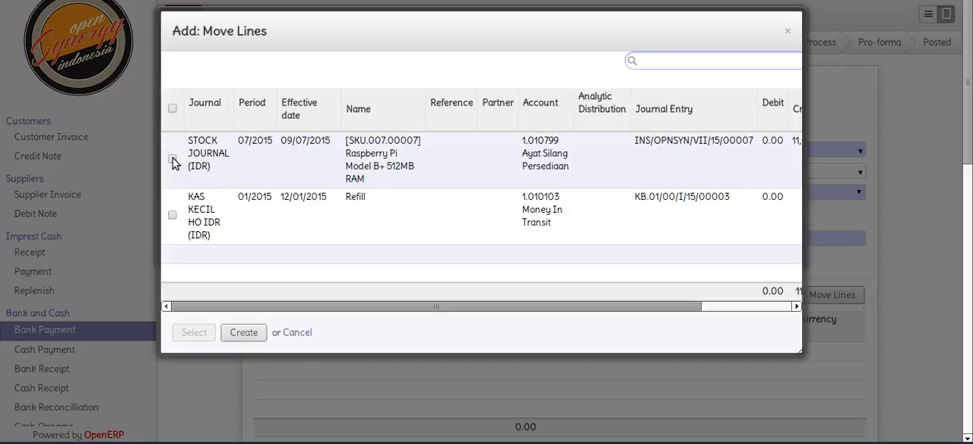
click(173, 158)
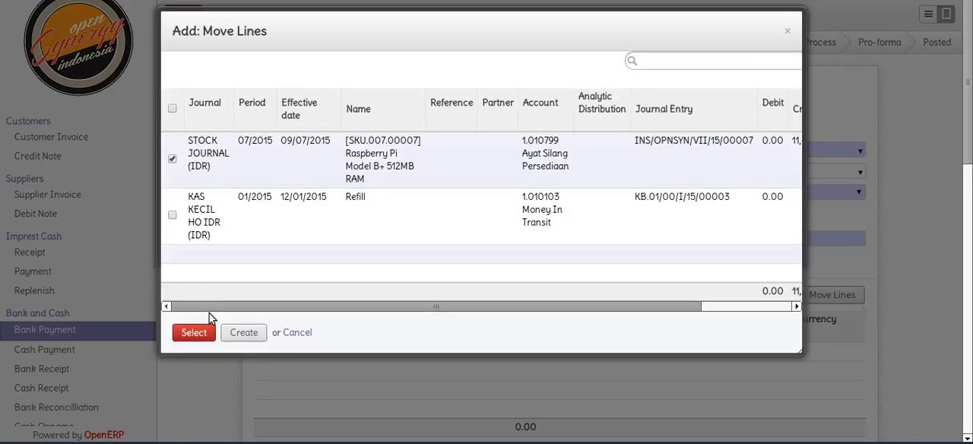
drag(319, 304, 241, 301)
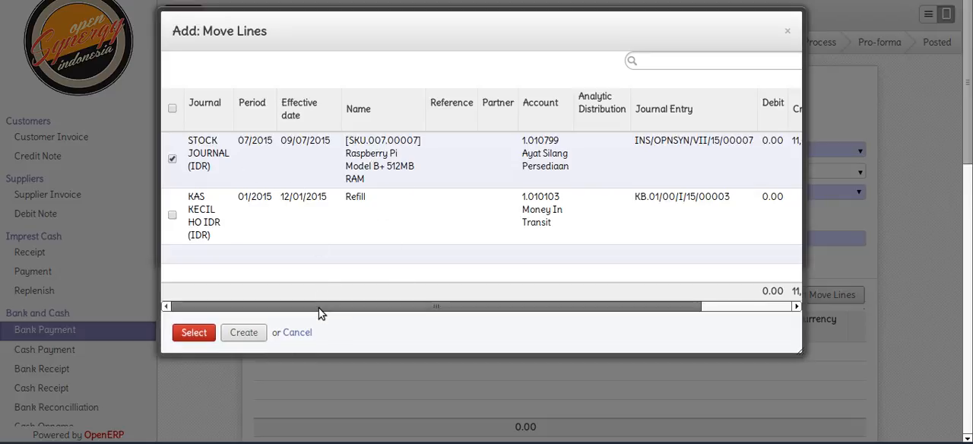
click(194, 333)
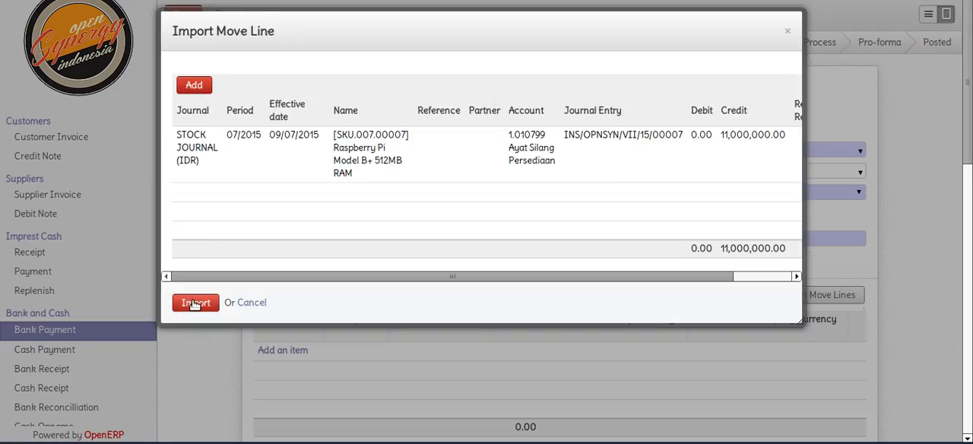
click(195, 303)
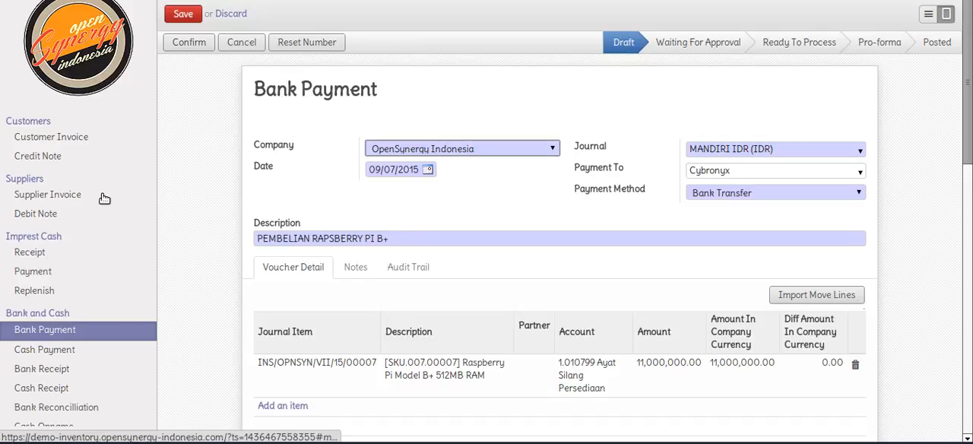
Set the partner of the imported Raspberry Pi voucher detail line to Cybronyx
click(424, 379)
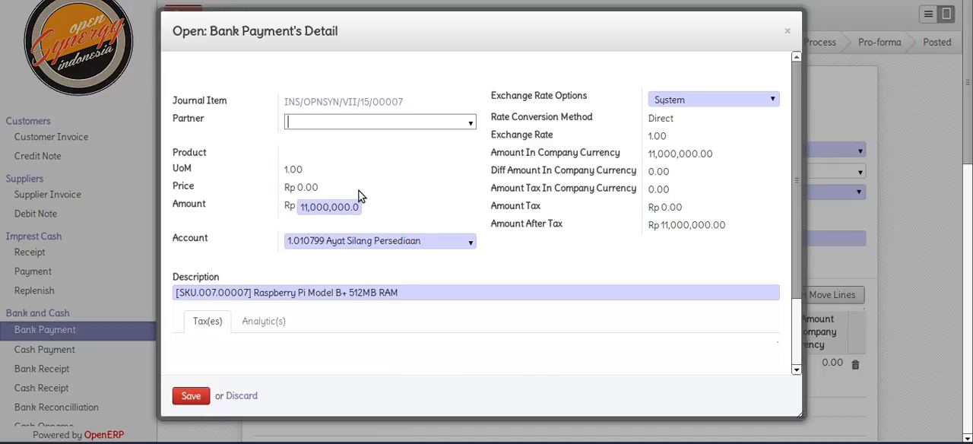
text(cy)
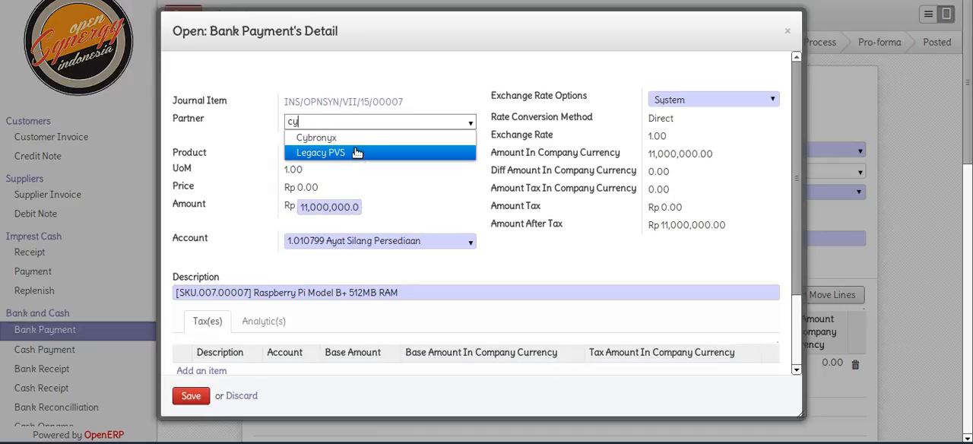
click(356, 139)
Add the PPN MASUKAN tax with account 1.01050207 PPN Masukan to the Raspberry Pi detail line and save the line
scroll(360, 163, down, 2)
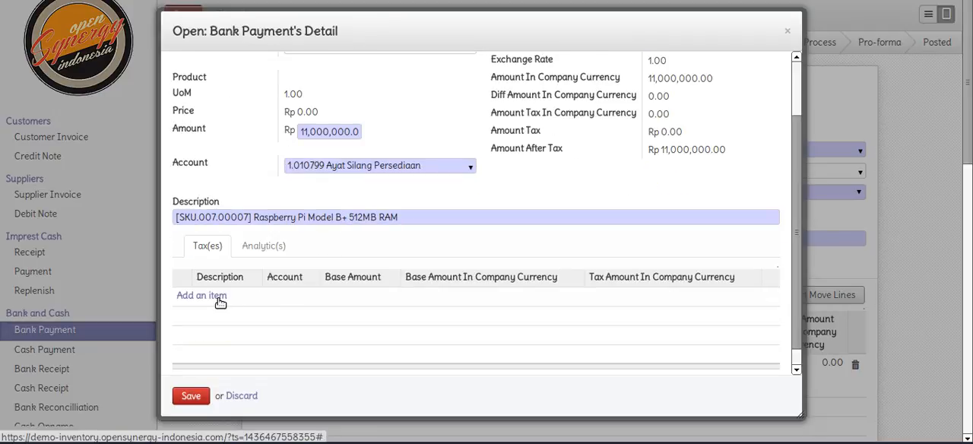
click(201, 296)
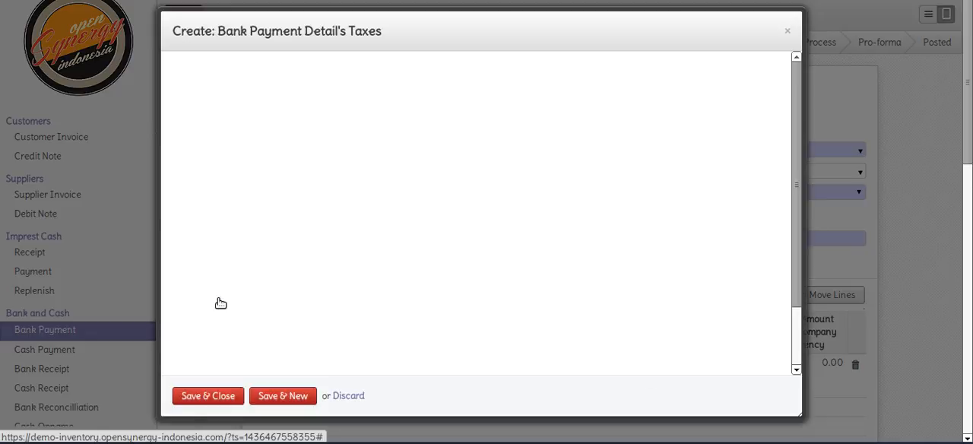
text(p)
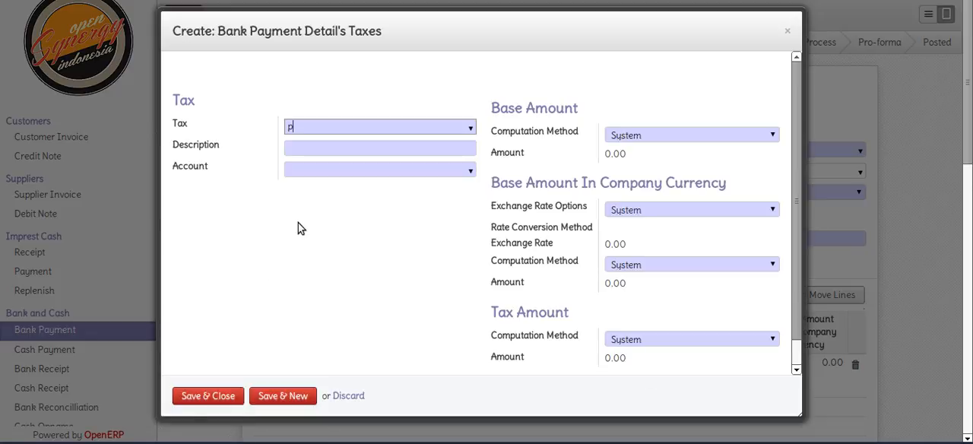
text(pn m)
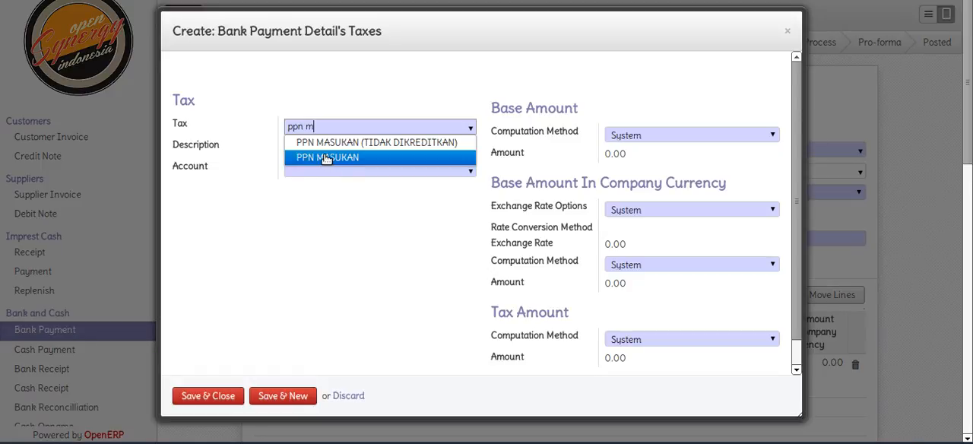
click(325, 162)
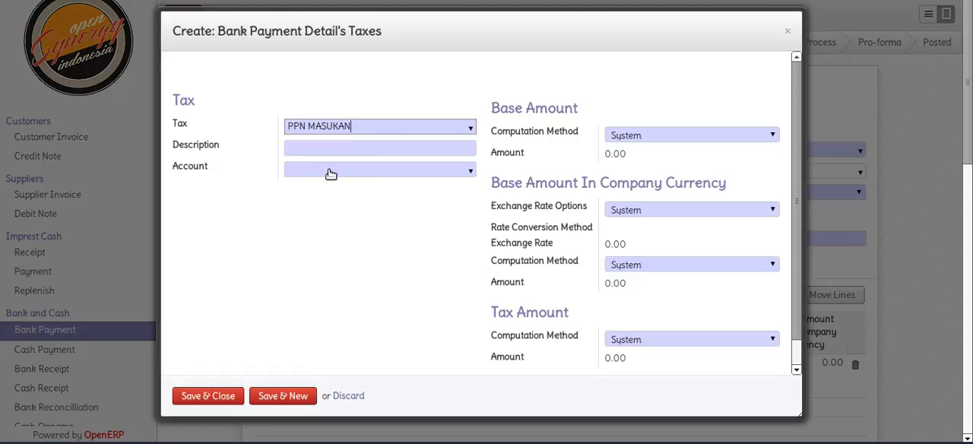
click(329, 170)
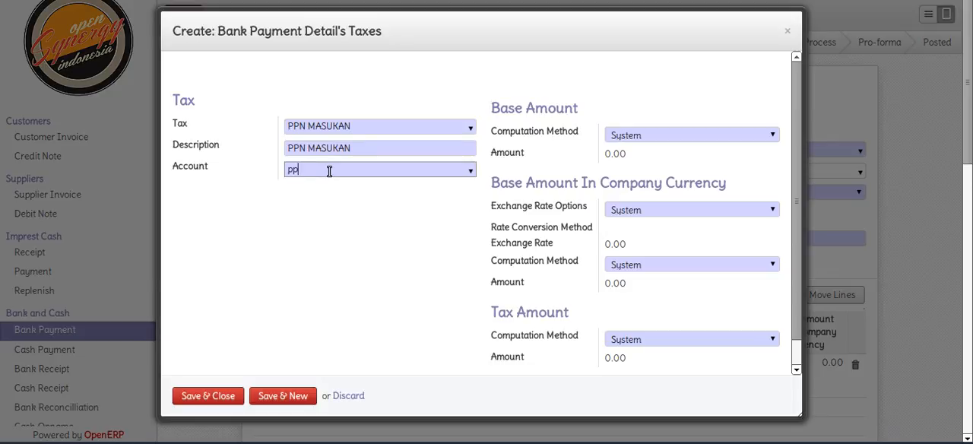
text(ppn m)
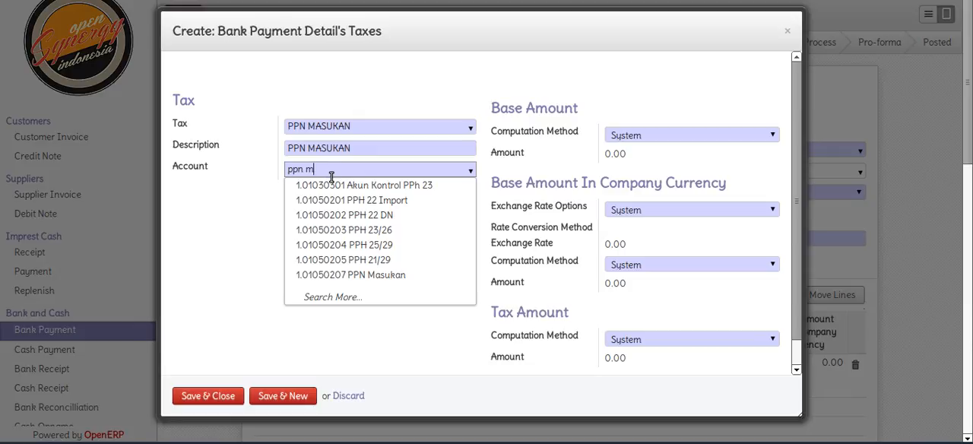
click(337, 185)
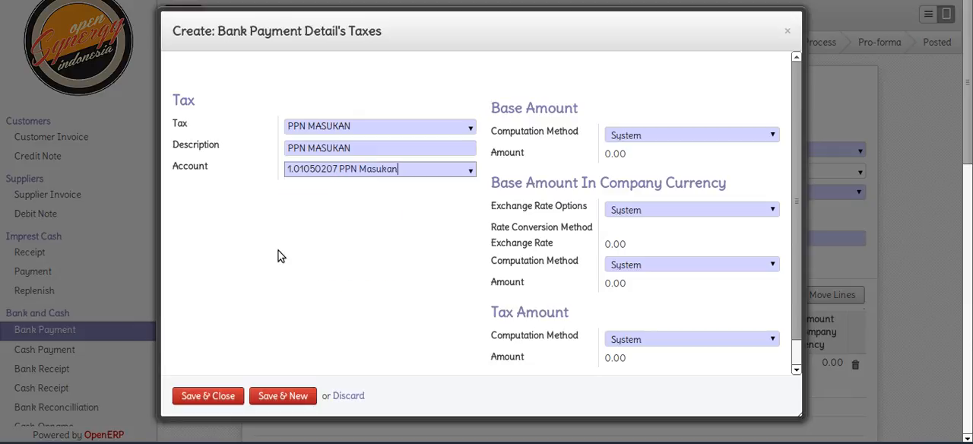
click(207, 396)
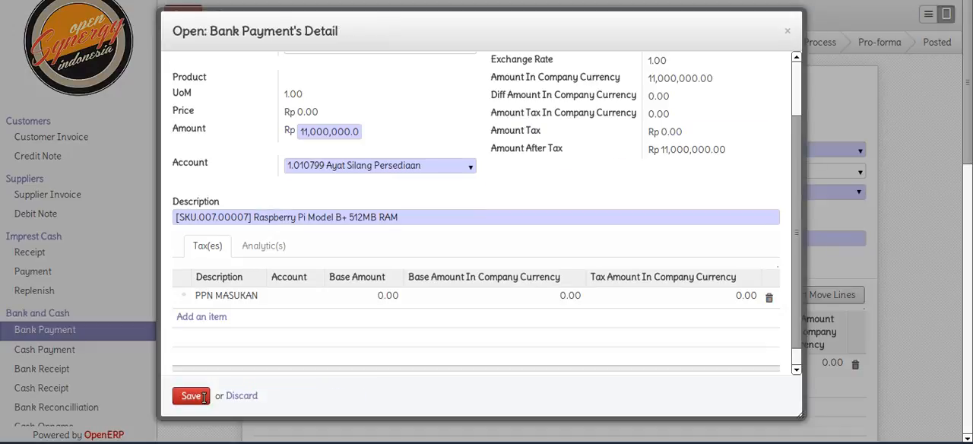
click(200, 397)
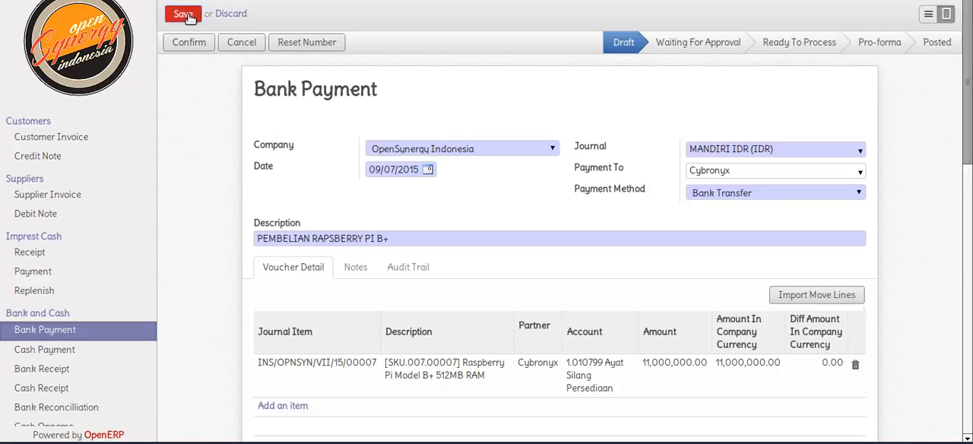
Save the bank payment and check its difference amount in company currency
click(188, 14)
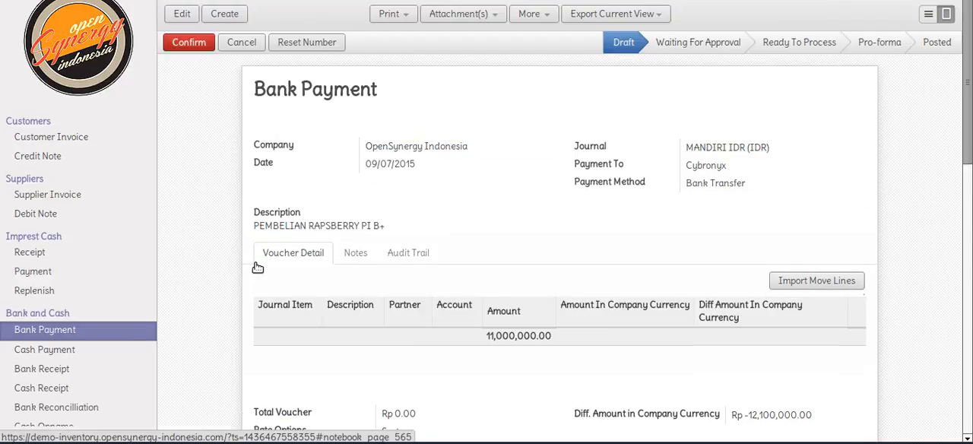
scroll(258, 267, down, 2)
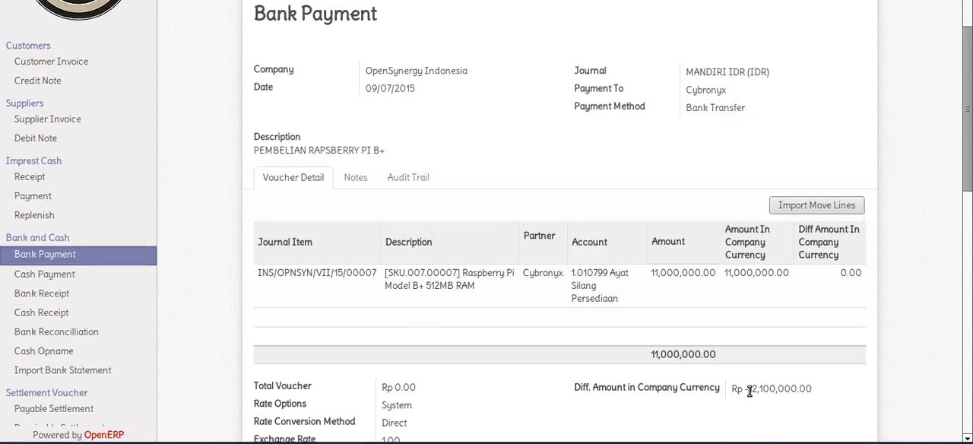
drag(749, 390, 816, 390)
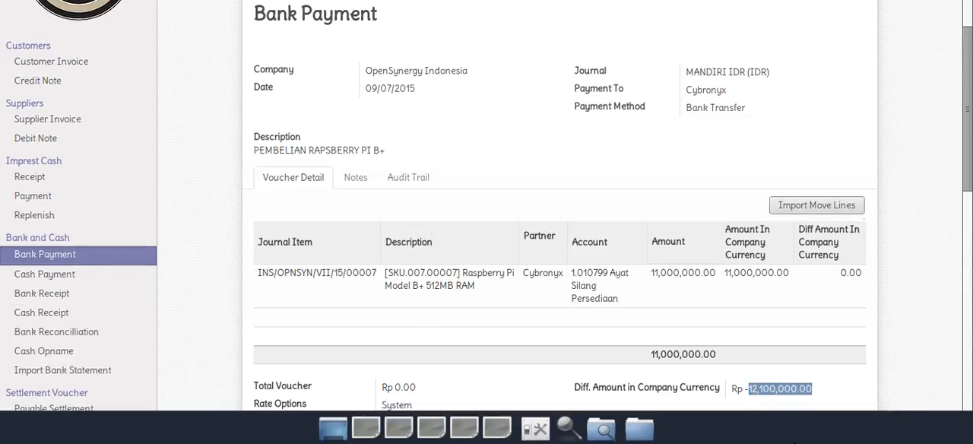
scroll(916, 335, up, 3)
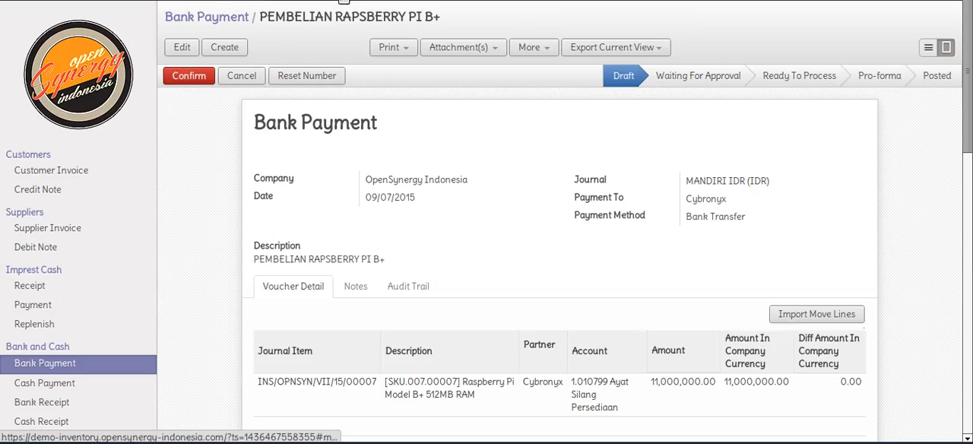
right_click(343, 3)
click(350, 4)
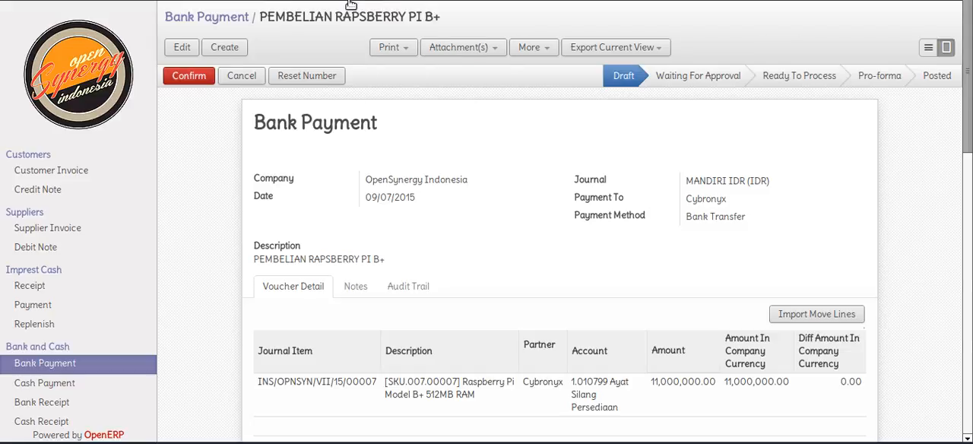
scroll(515, 224, down, 2)
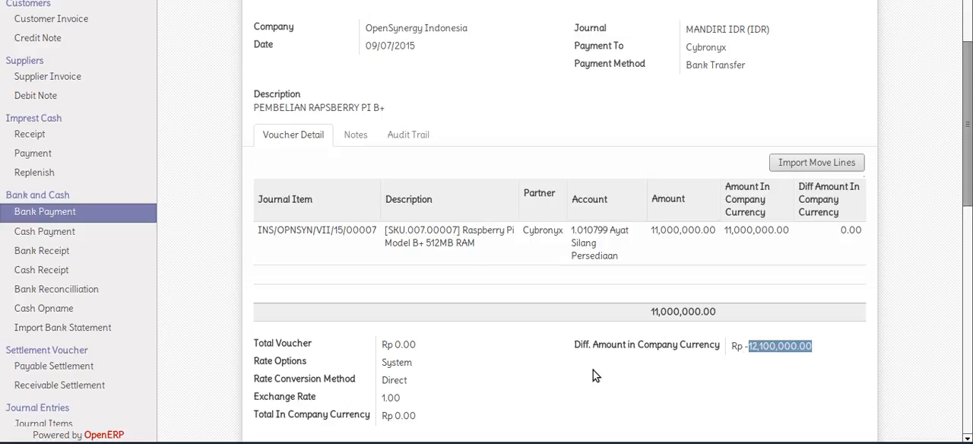
Edit the bank payment to set its total voucher to 12100000, and save it
scroll(593, 370, up, 3)
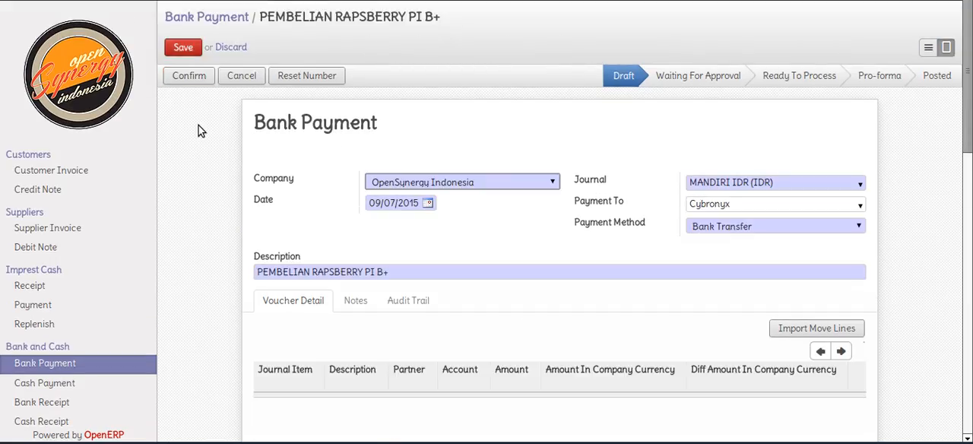
scroll(198, 126, down, 5)
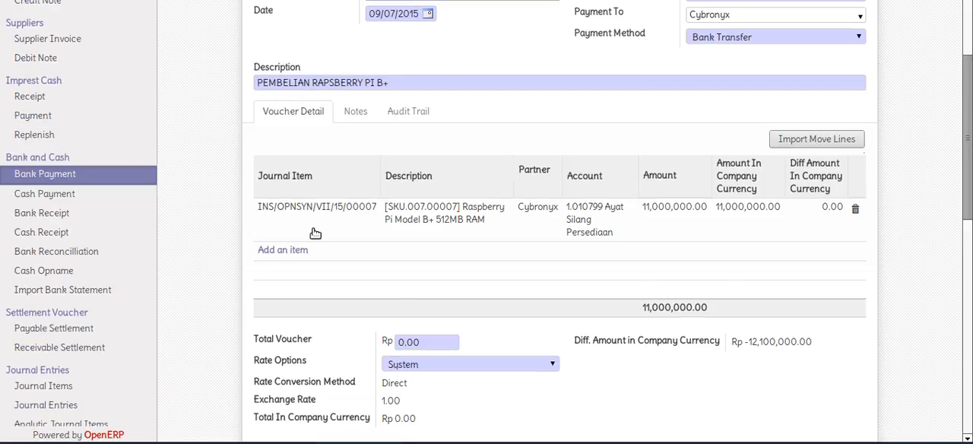
click(384, 342)
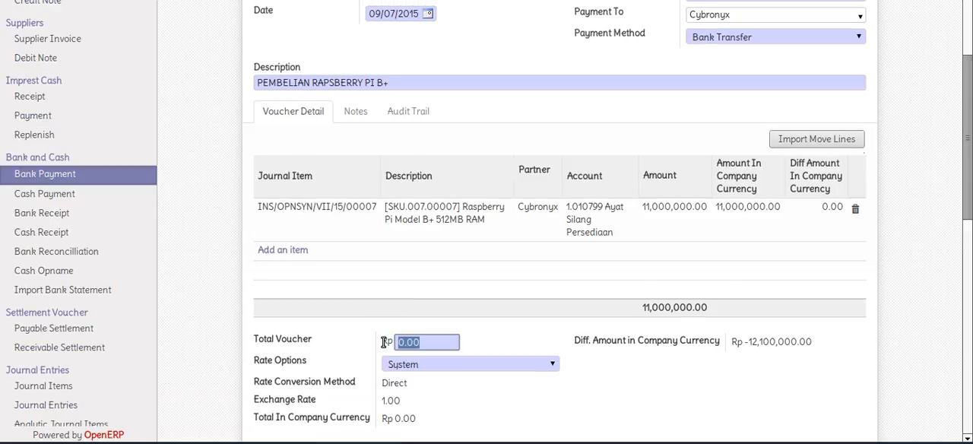
text(12100000)
scroll(384, 342, up, 5)
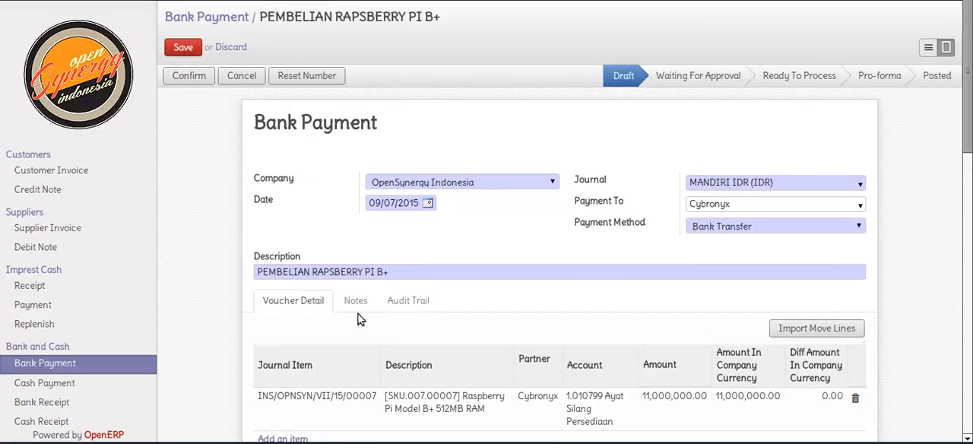
click(181, 46)
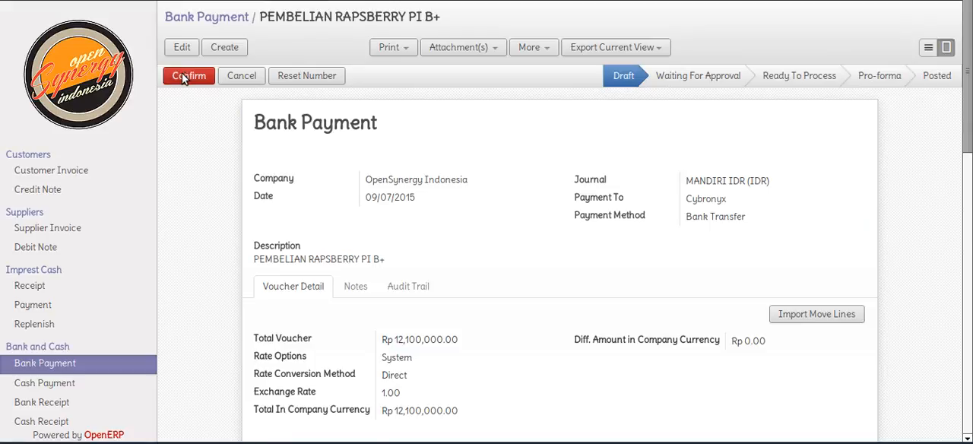
Take the bank payment through confirmation and approval to the Posted status
click(178, 78)
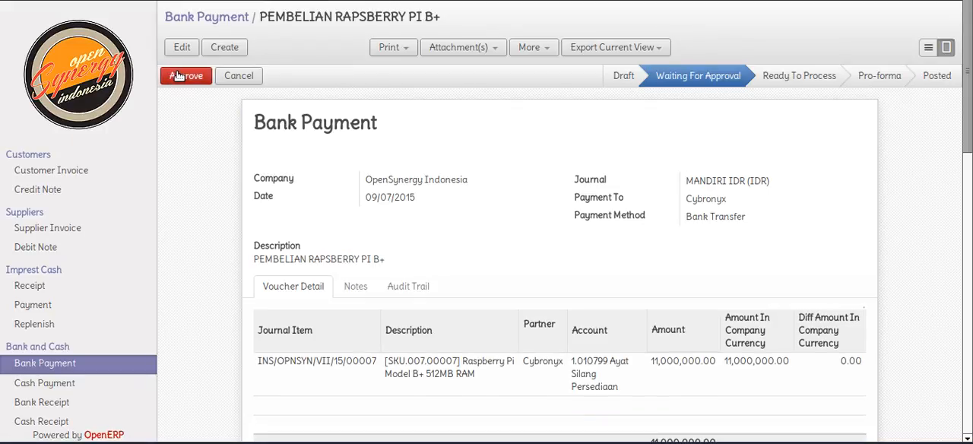
click(179, 76)
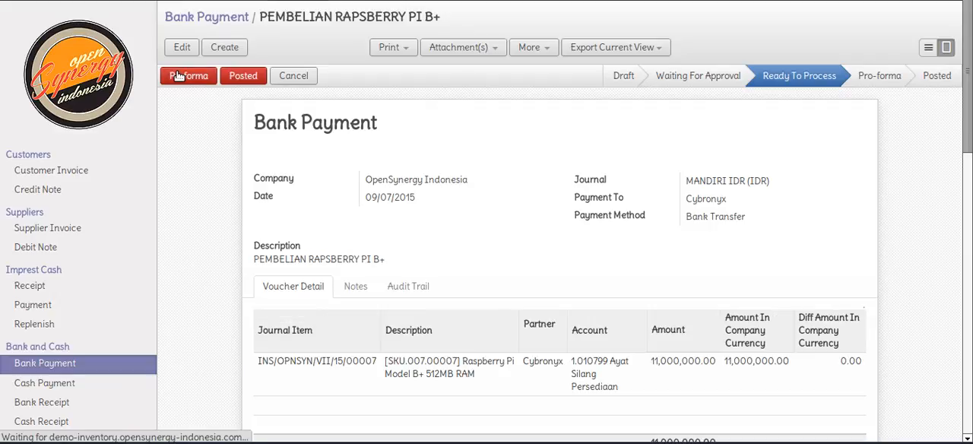
click(243, 76)
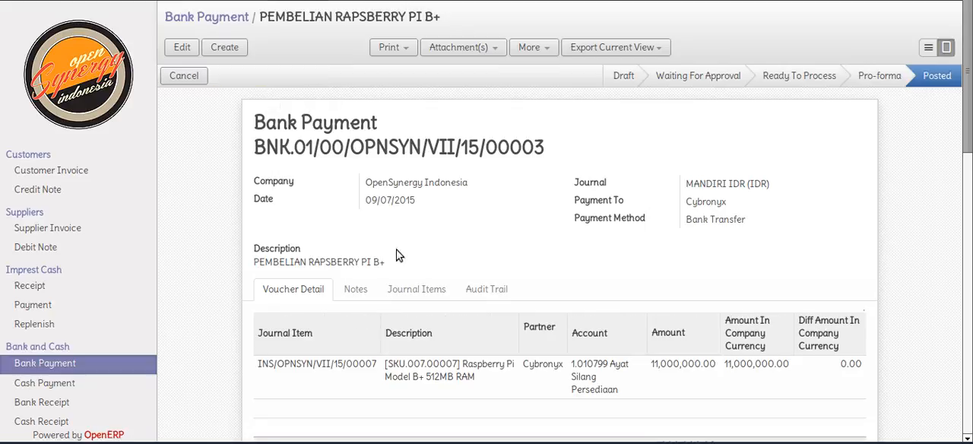
Examine the posted bank payment's journal items, including their accounts, debit and credit amounts and reconcile references
click(418, 293)
scroll(417, 295, down, 3)
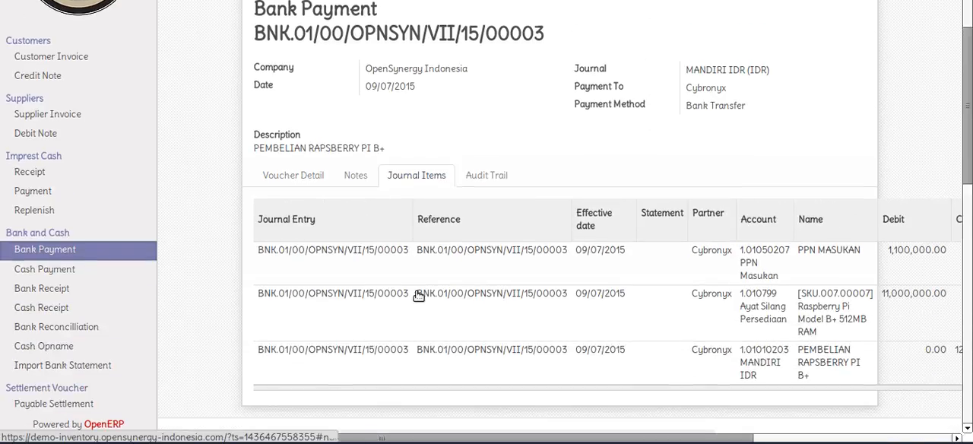
drag(490, 439, 753, 441)
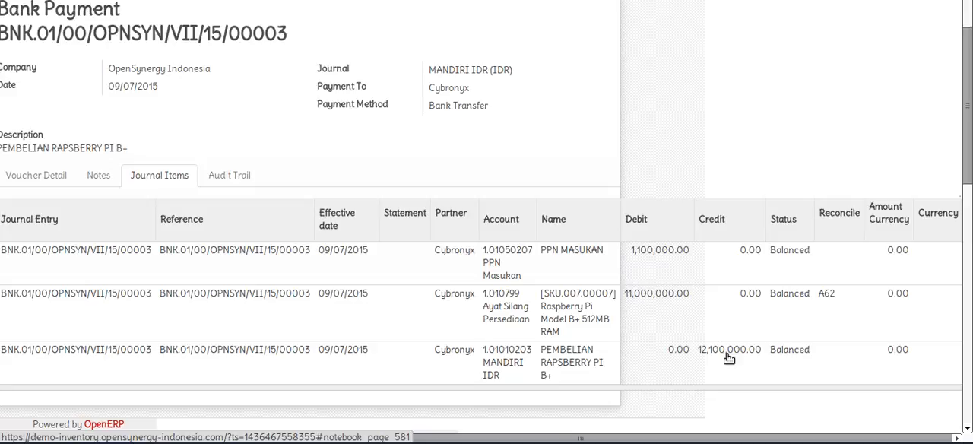
drag(734, 432, 281, 430)
Open the Chart of Accounts and expand Balance Sheet, Aset and Aset Lancar down to the Persediaan accounts to check their balances
scroll(197, 326, down, 5)
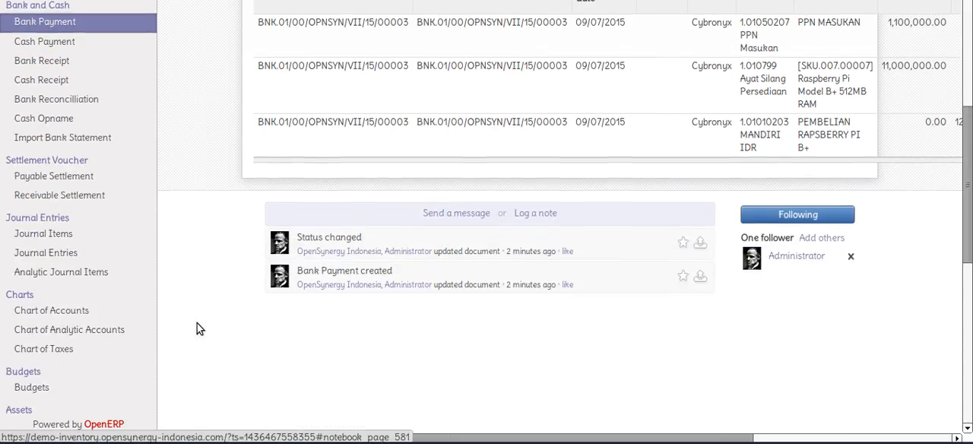
click(86, 236)
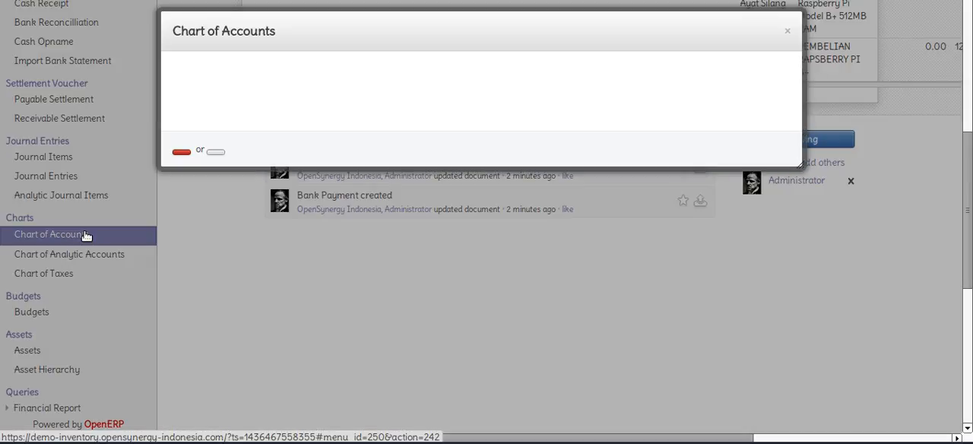
click(236, 174)
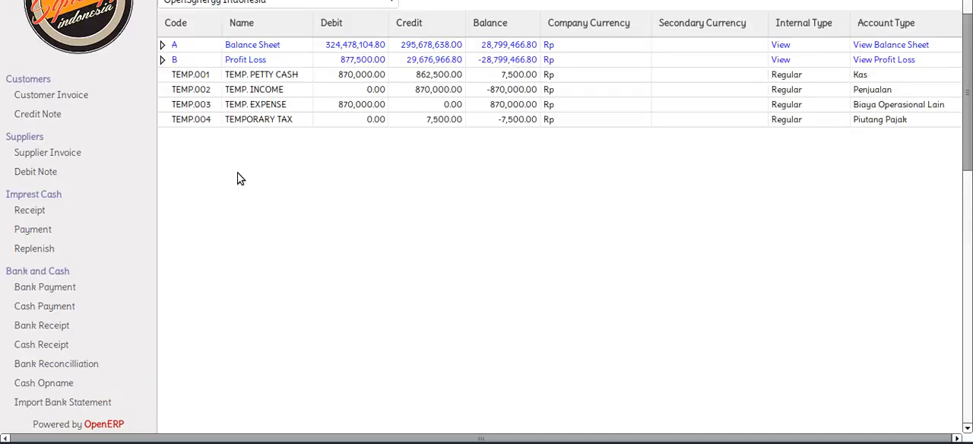
click(163, 46)
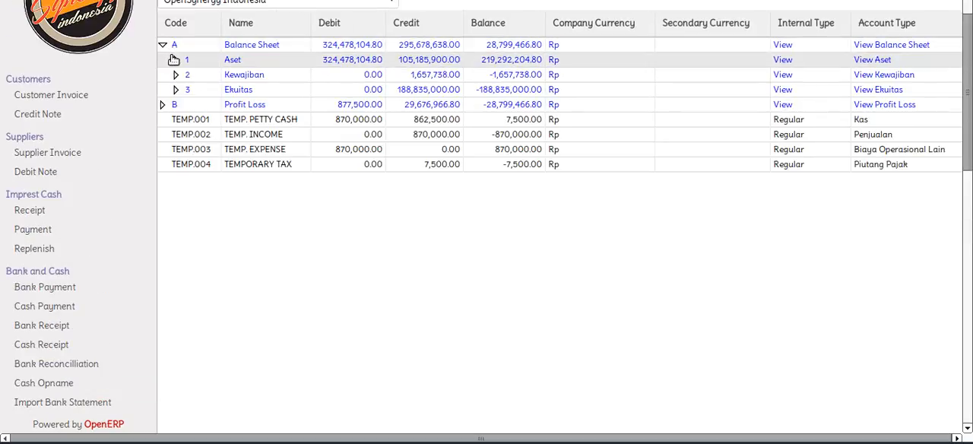
click(175, 59)
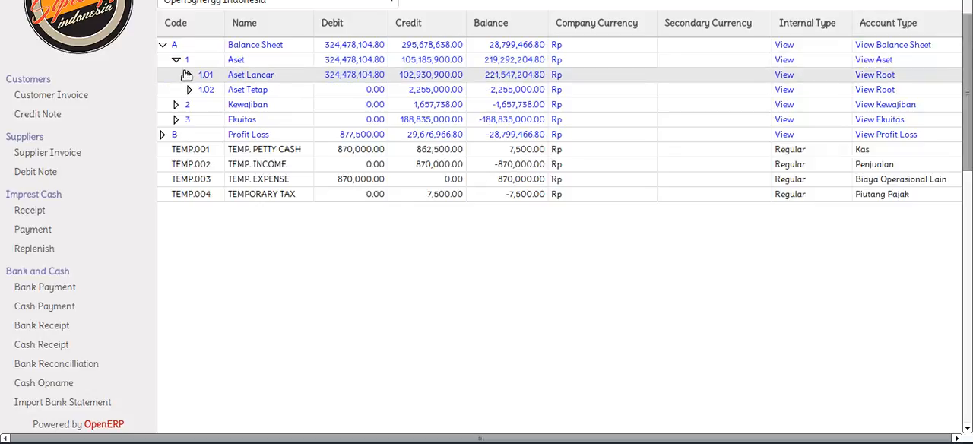
click(186, 75)
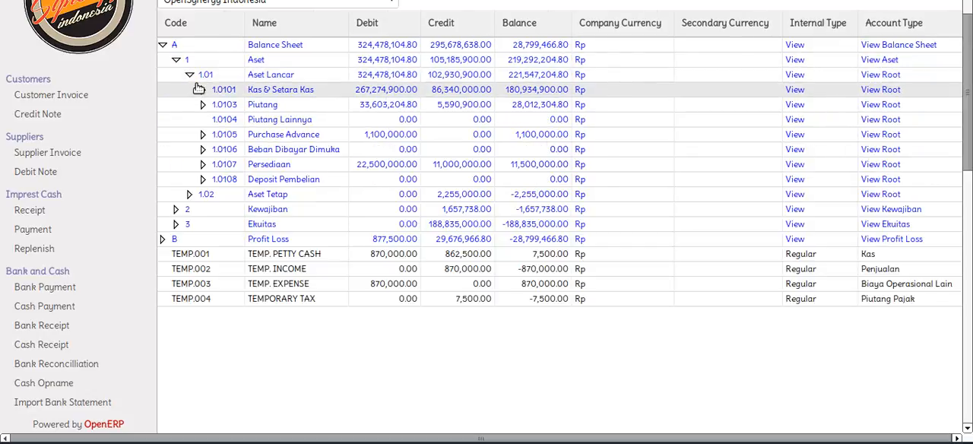
click(203, 165)
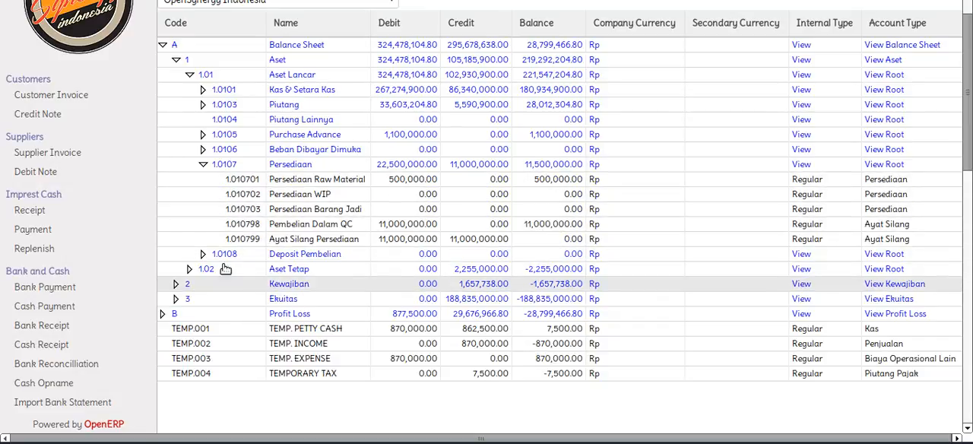
Expand Purchase Advance and its Pajak Dibayar Dimuka group to check the PPN Masukan balance alongside the Persediaan accounts
click(204, 106)
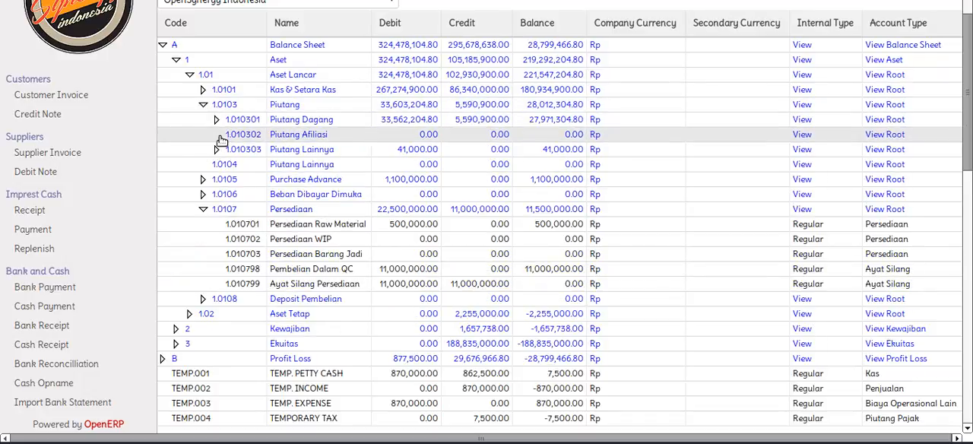
click(203, 195)
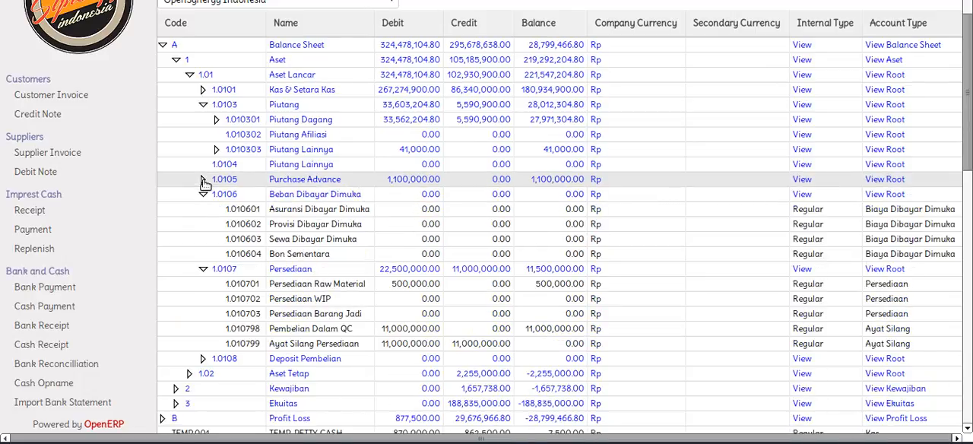
click(203, 181)
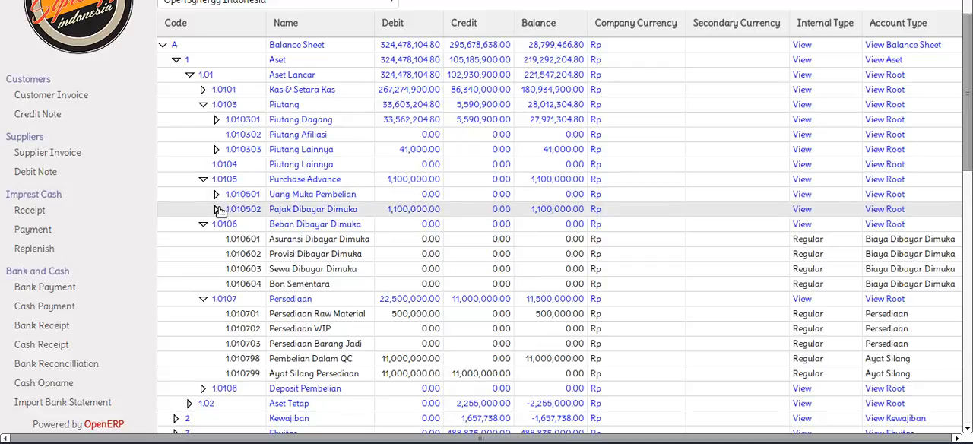
click(218, 210)
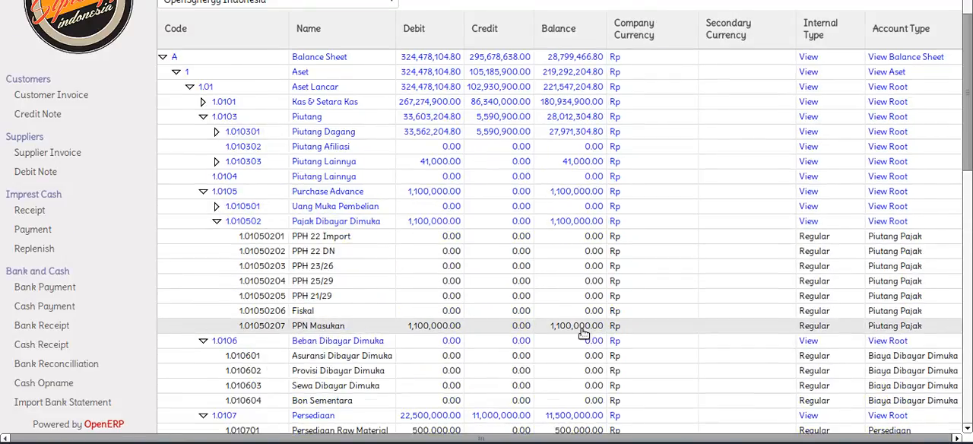
scroll(584, 333, down, 4)
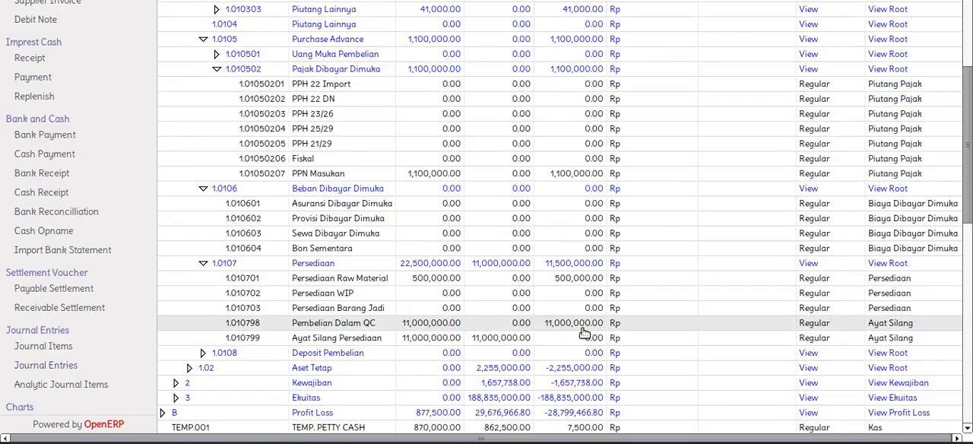
Open the Cybronyx purchase order from the Purchase Orders list, mark it as Done, and review its product line and status
scroll(583, 333, up, 5)
scroll(334, 179, up, 1)
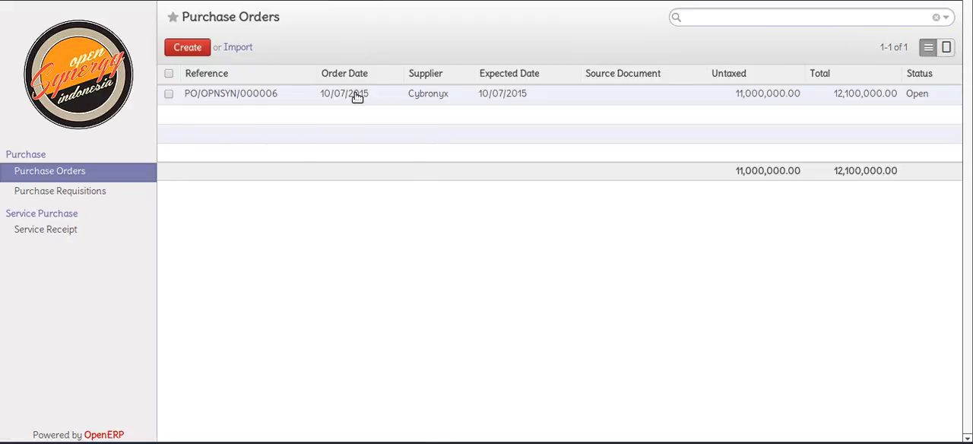
click(357, 97)
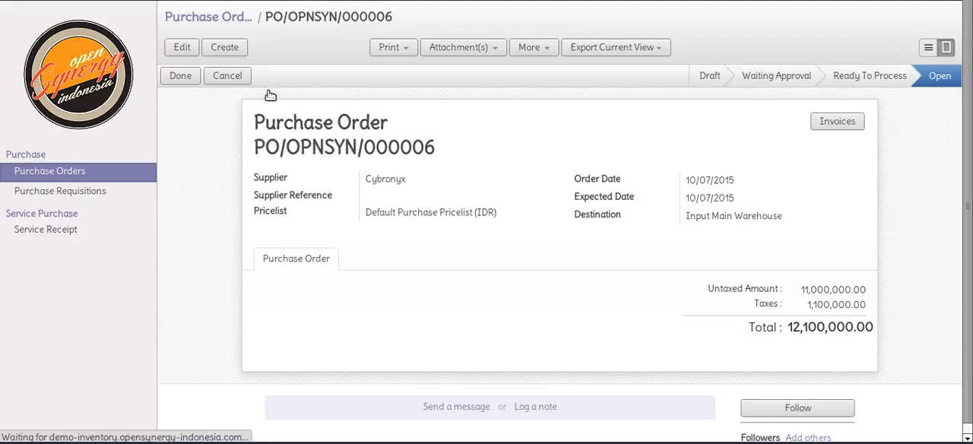
click(181, 76)
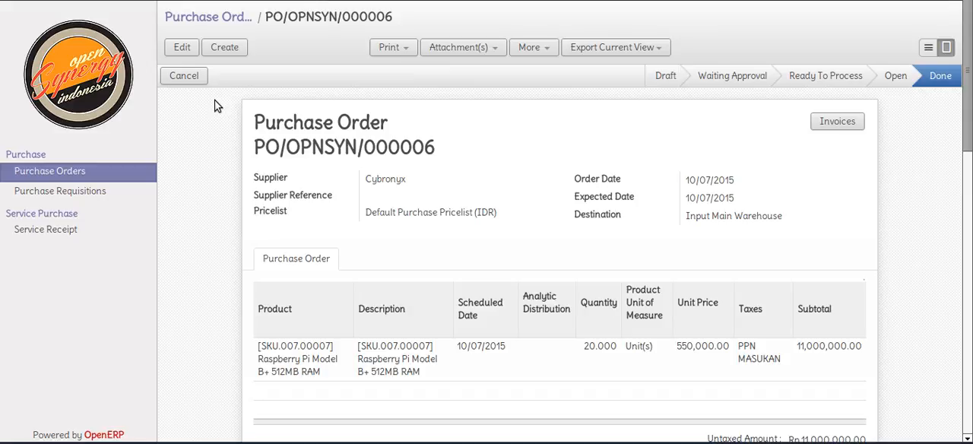
scroll(223, 158, down, 1)
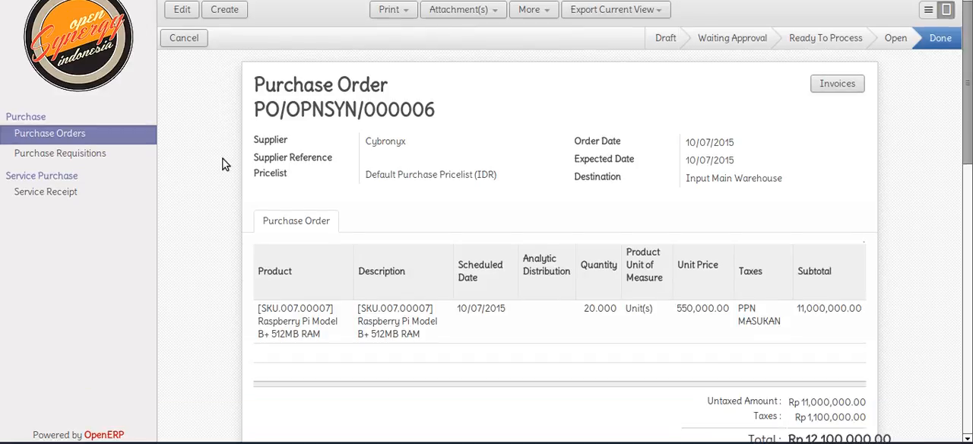
scroll(223, 159, up, 1)
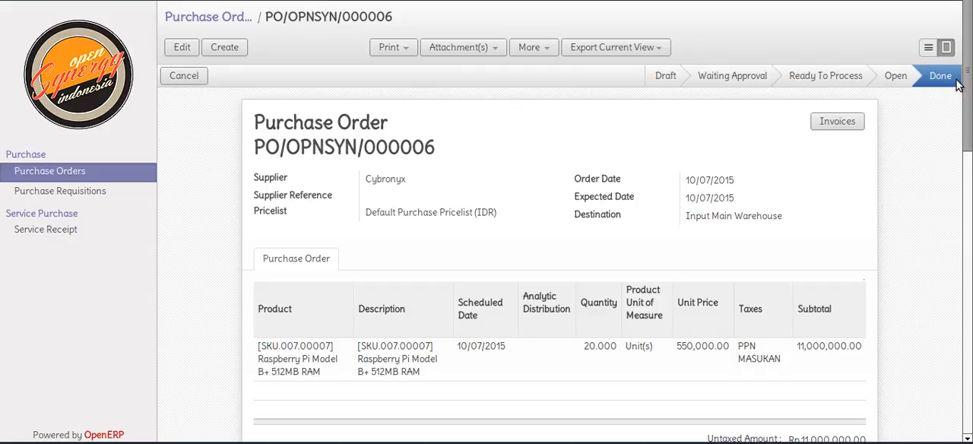